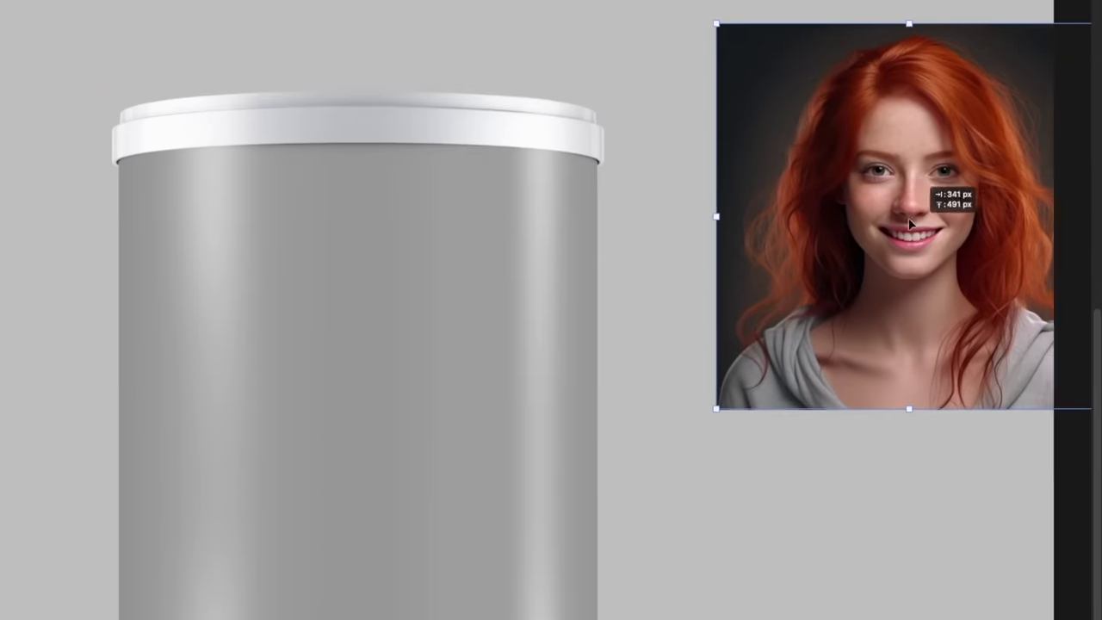
Step: Drag the red-haired woman's portrait onto the grey canister mockup
drag(902, 218, 555, 258)
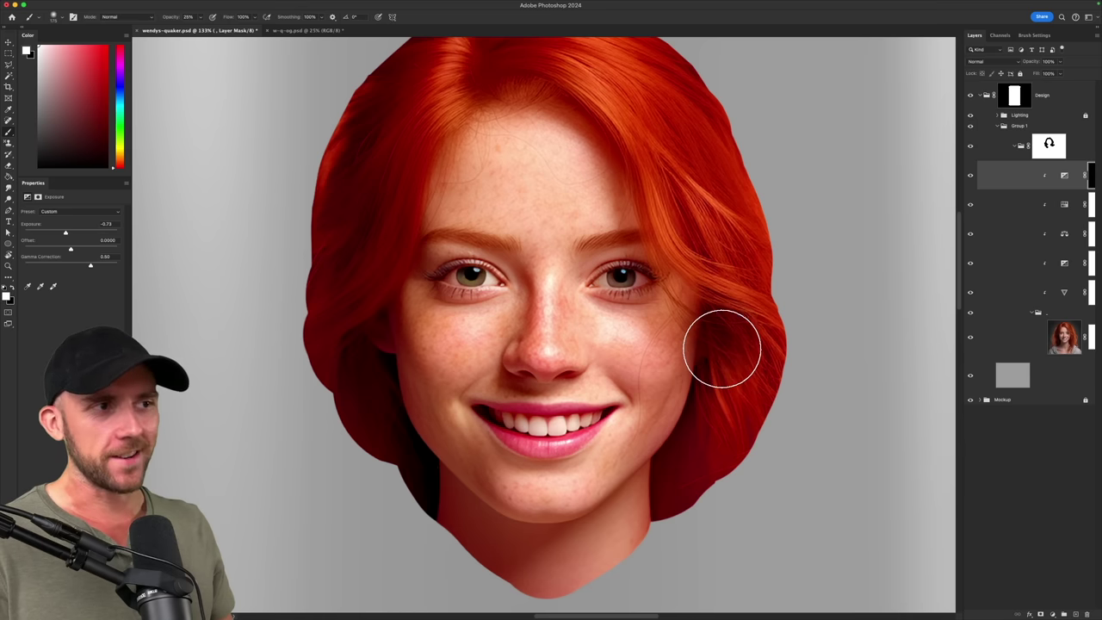
Step: Darken her right-side hair, bend the braid beside her face, tilt the bow, and shrink the aproned body
drag(726, 313, 700, 236)
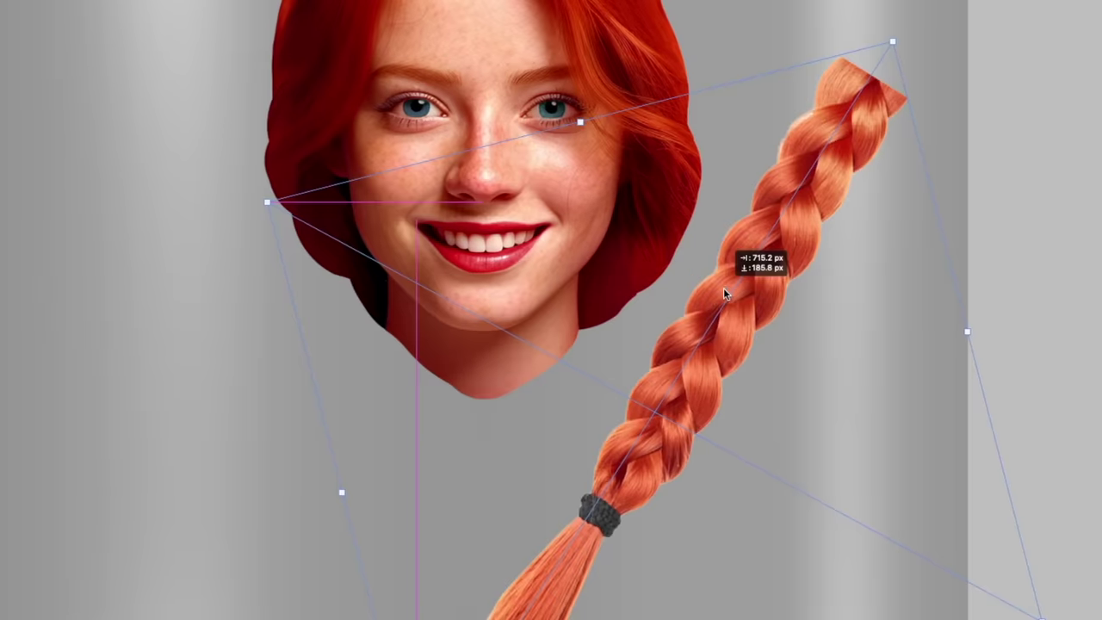
drag(723, 284, 586, 243)
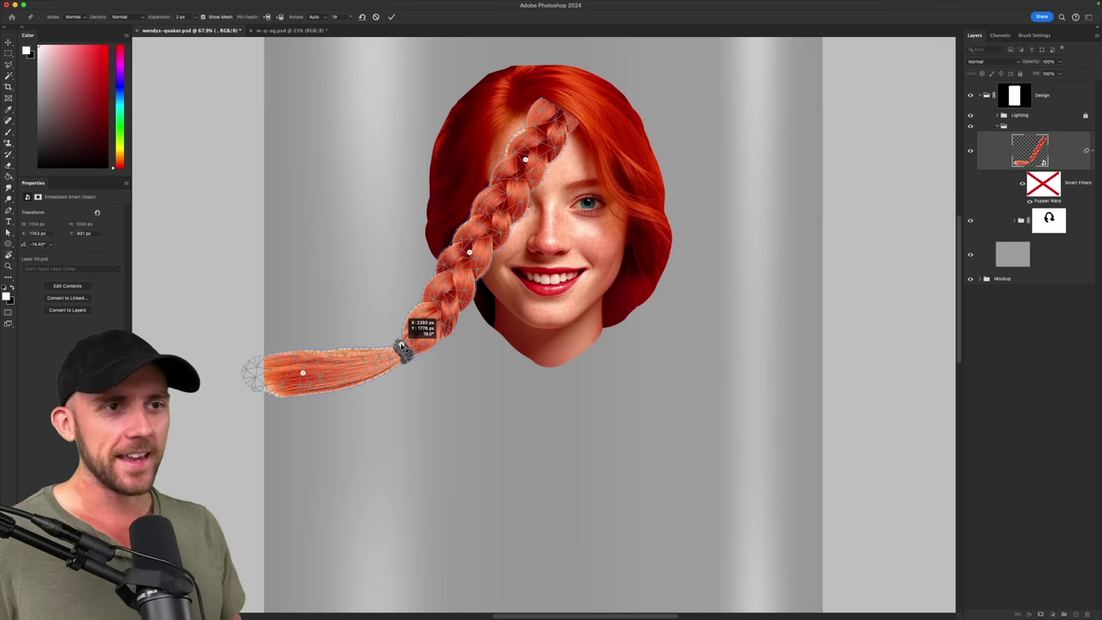
drag(398, 339, 387, 323)
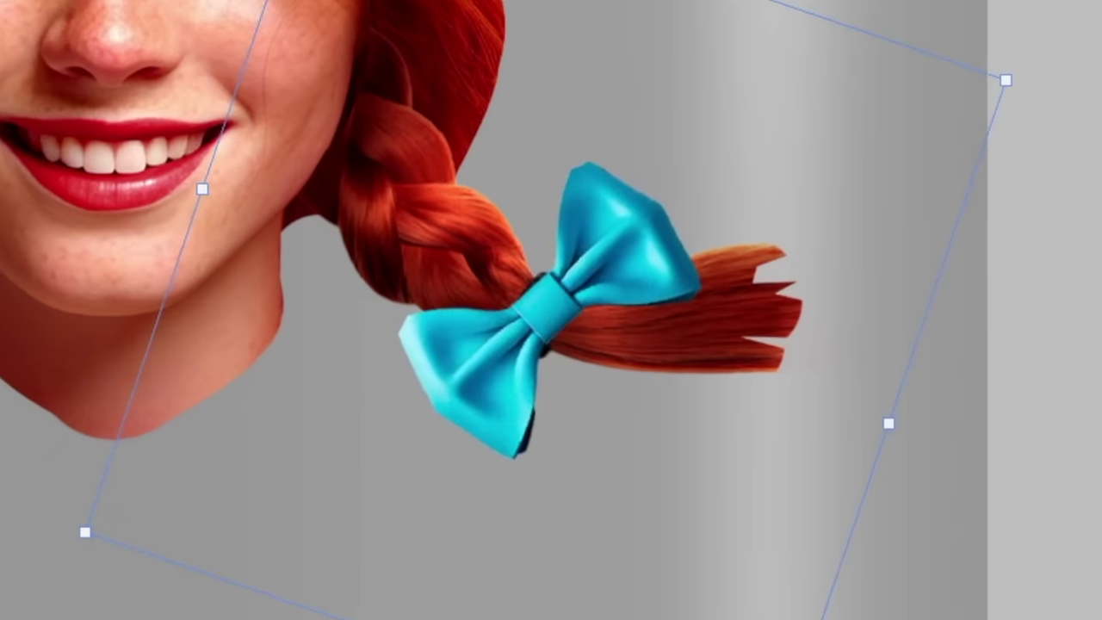
drag(848, 225, 837, 185)
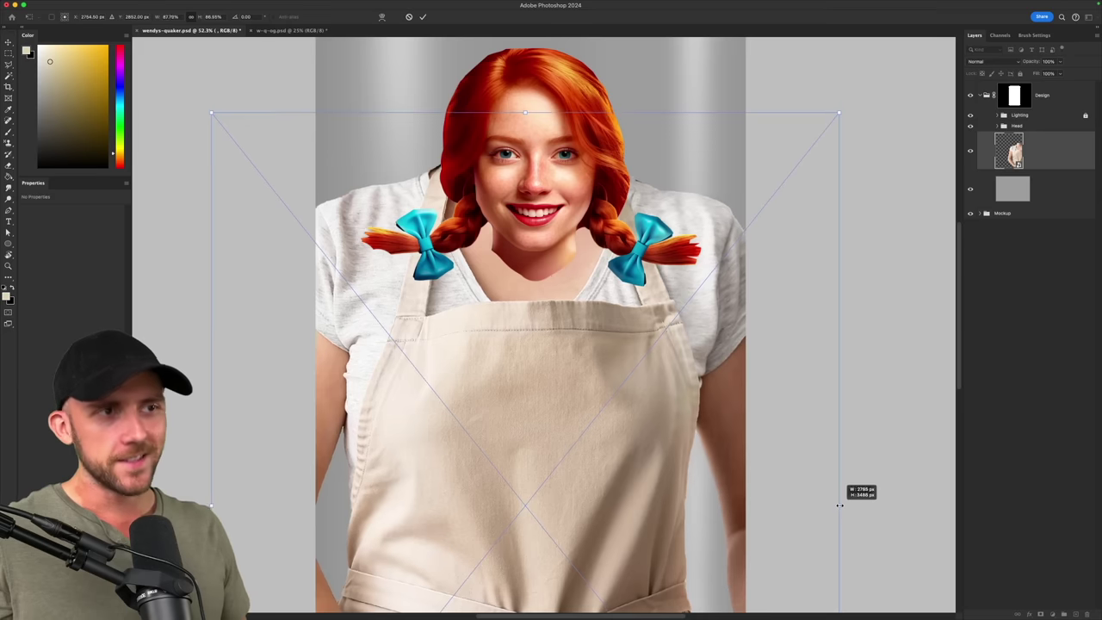
drag(842, 508, 779, 516)
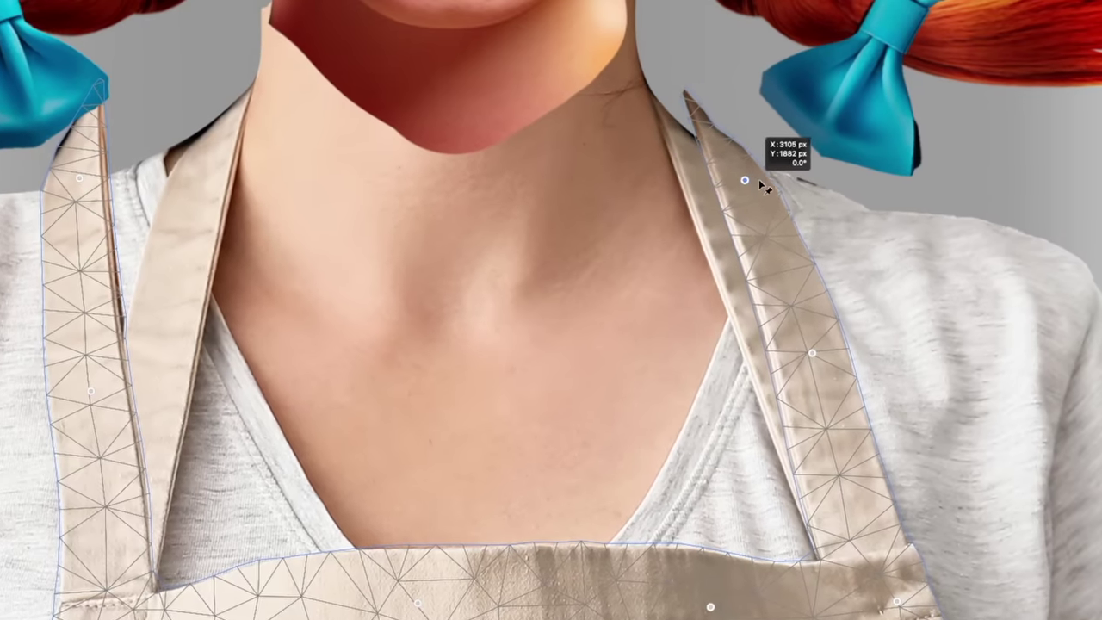
Step: Paint the apron straps blue and fit the shirt under her neck, masking the left shoulder
click(742, 205)
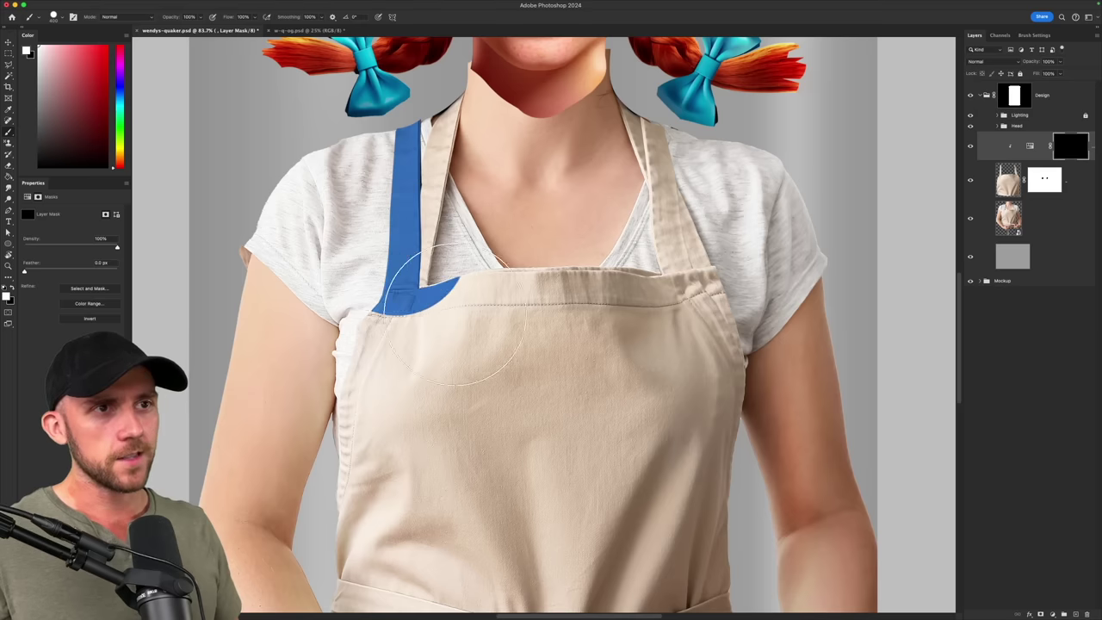
mouse_move(418, 291)
mouse_down()
mouse_move(456, 314)
mouse_move(670, 306)
mouse_move(744, 280)
mouse_move(679, 179)
mouse_move(642, 81)
mouse_move(728, 381)
mouse_move(634, 416)
mouse_move(362, 371)
mouse_move(263, 389)
mouse_move(257, 455)
mouse_move(393, 482)
mouse_move(782, 441)
mouse_move(826, 491)
mouse_up()
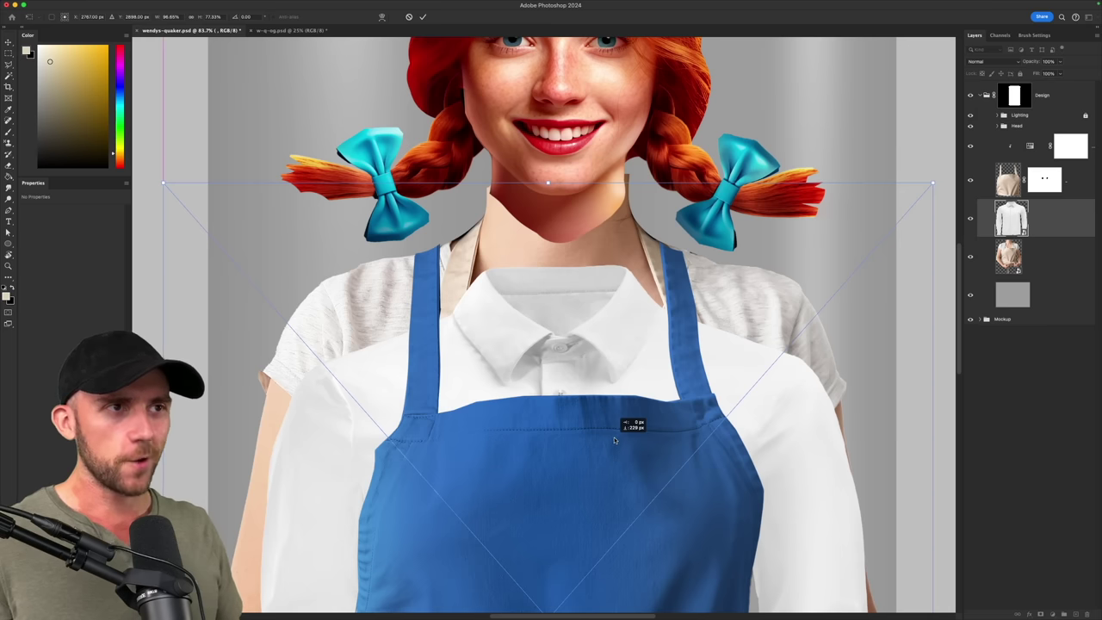
drag(614, 437, 614, 364)
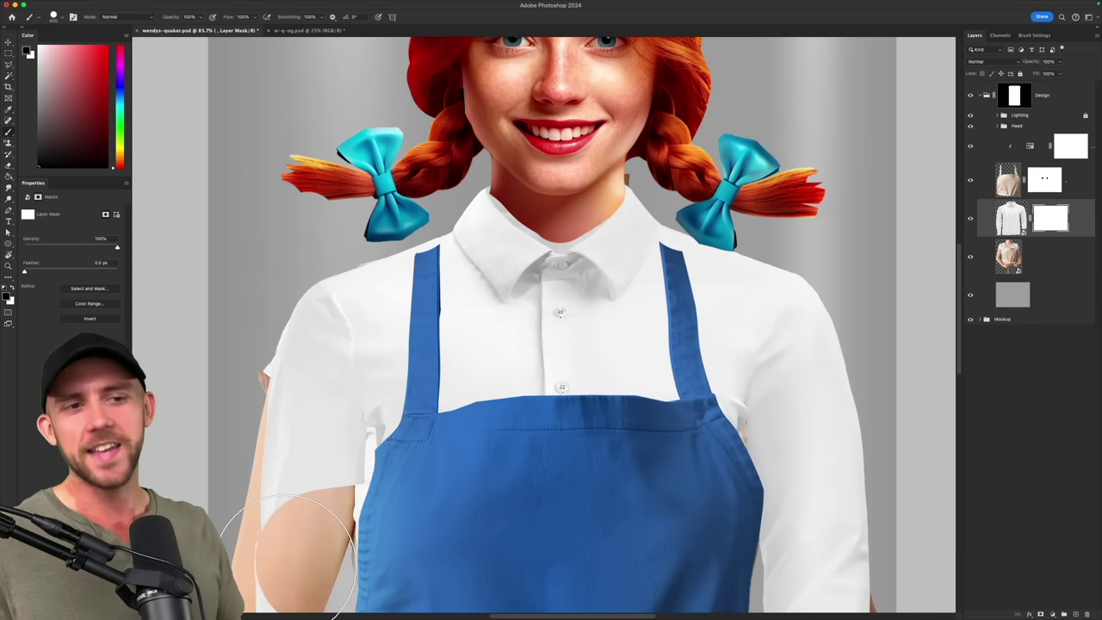
drag(280, 517, 338, 405)
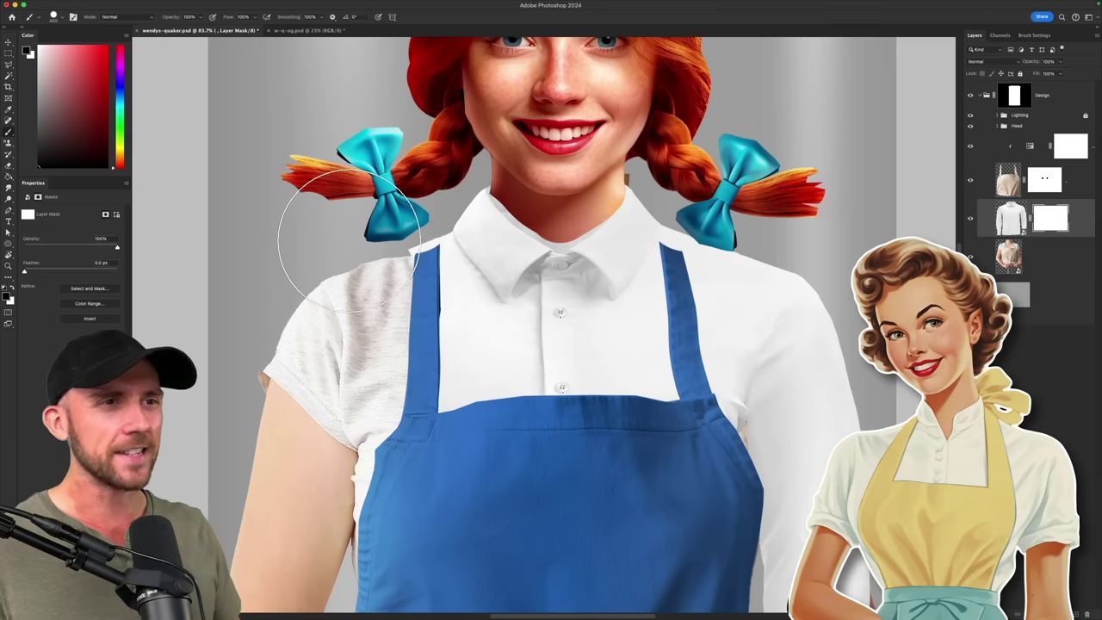
mouse_move(754, 321)
mouse_down()
mouse_move(800, 394)
mouse_move(812, 333)
mouse_move(819, 577)
mouse_up()
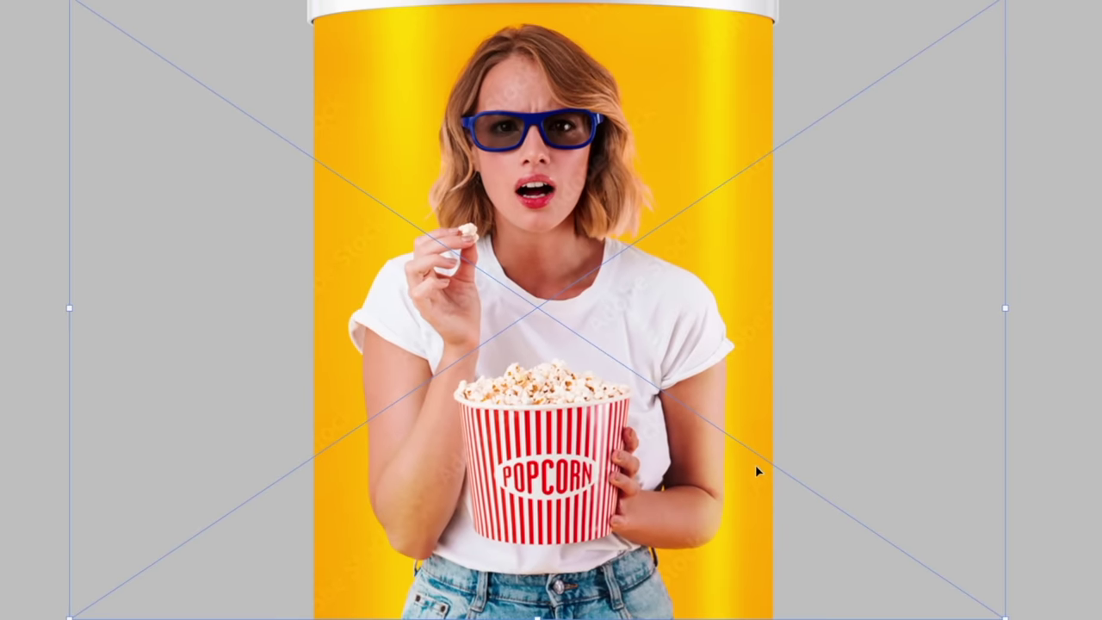
drag(799, 502, 798, 496)
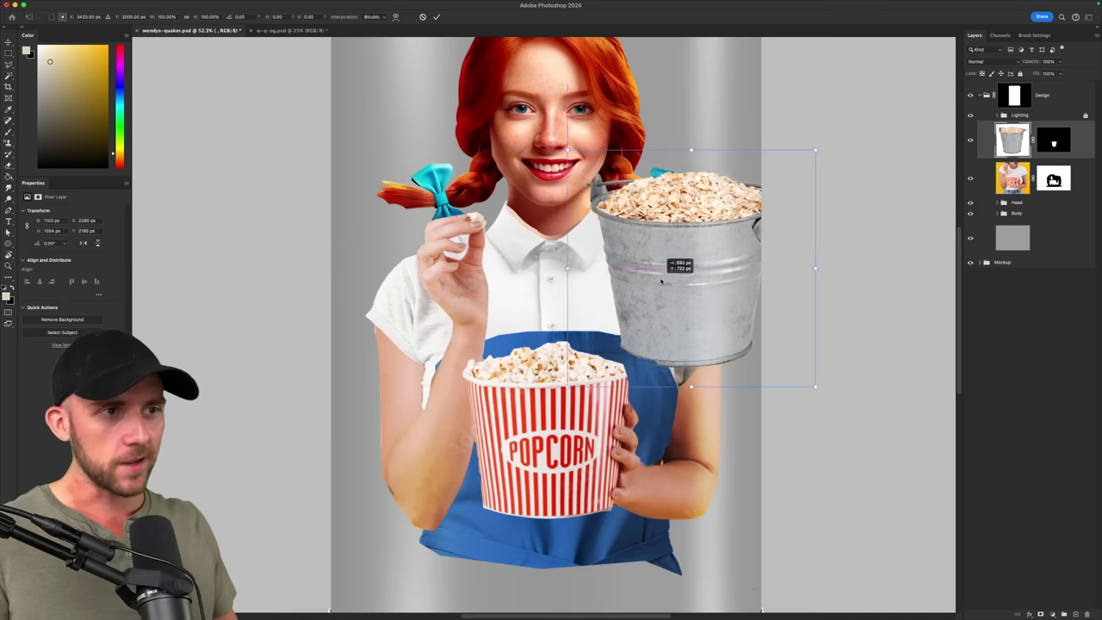
Step: Set the metal bucket into her hands and place the oat flake between her fingers
drag(661, 280, 515, 426)
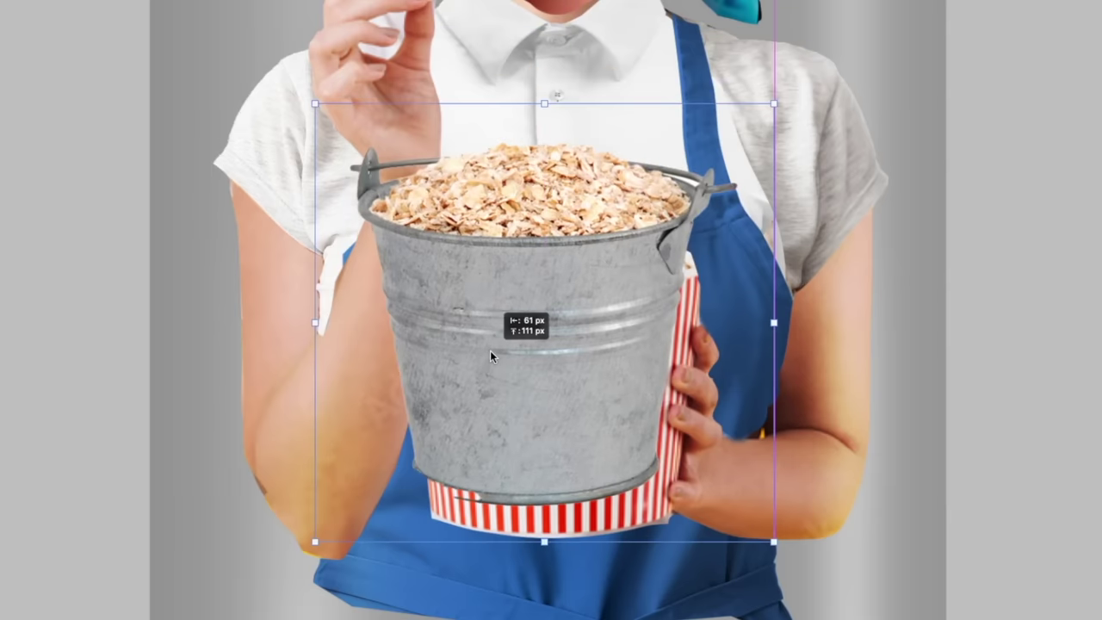
drag(490, 350, 501, 397)
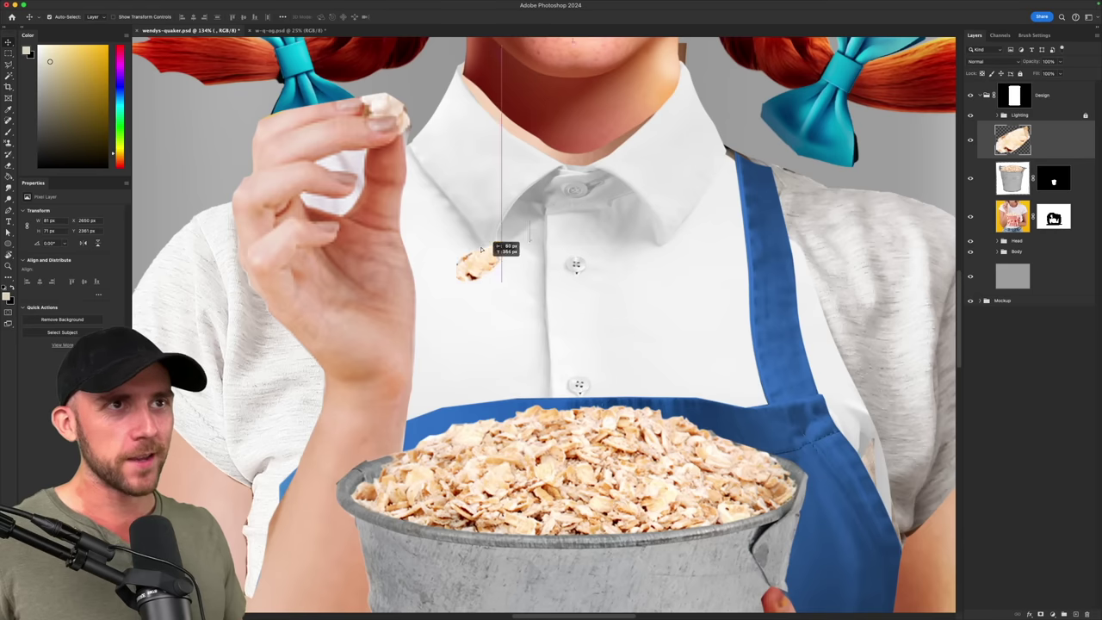
drag(400, 112, 403, 110)
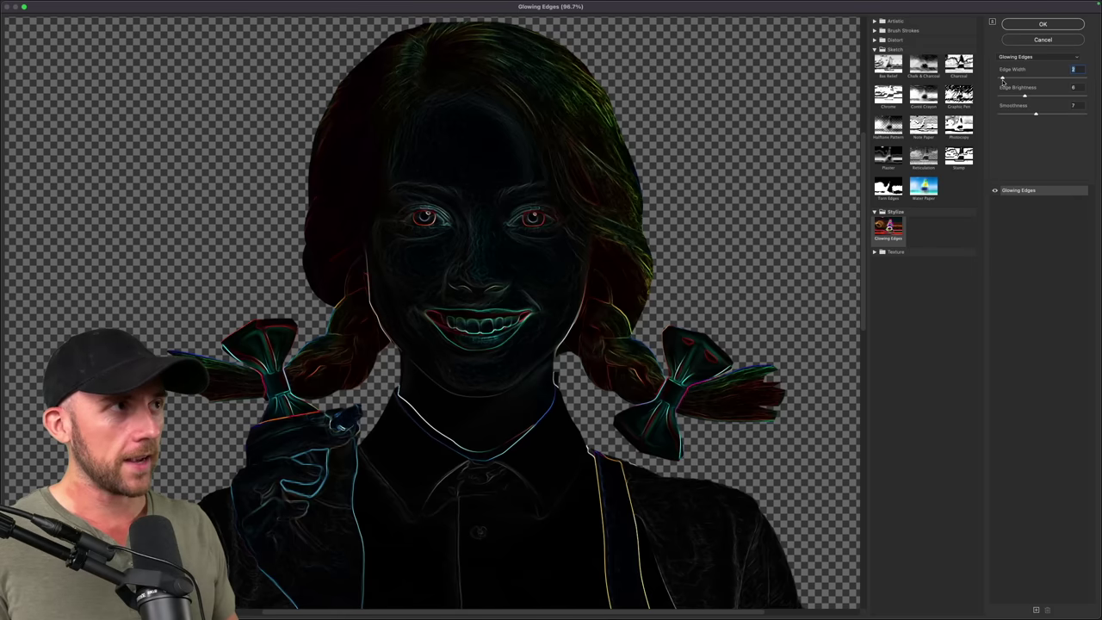
Step: Widen the Glowing Edges sketch lines, then paint the red hair with orange highlights
drag(1004, 80, 1006, 81)
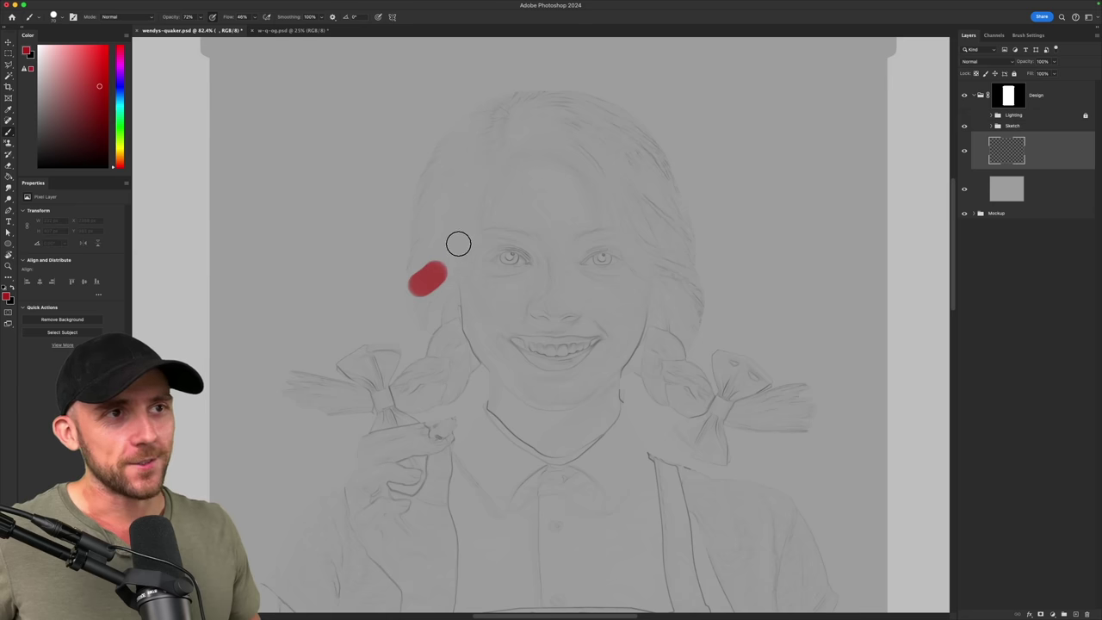
drag(523, 128, 680, 284)
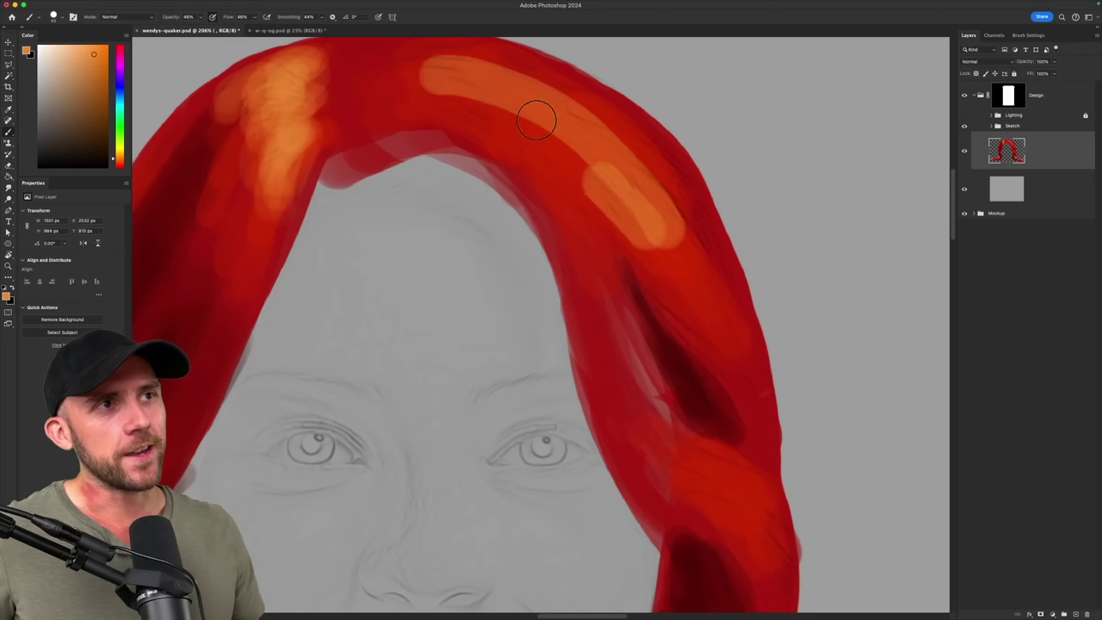
mouse_move(537, 119)
mouse_down()
mouse_move(439, 69)
mouse_move(590, 101)
mouse_move(713, 263)
mouse_move(607, 213)
mouse_up()
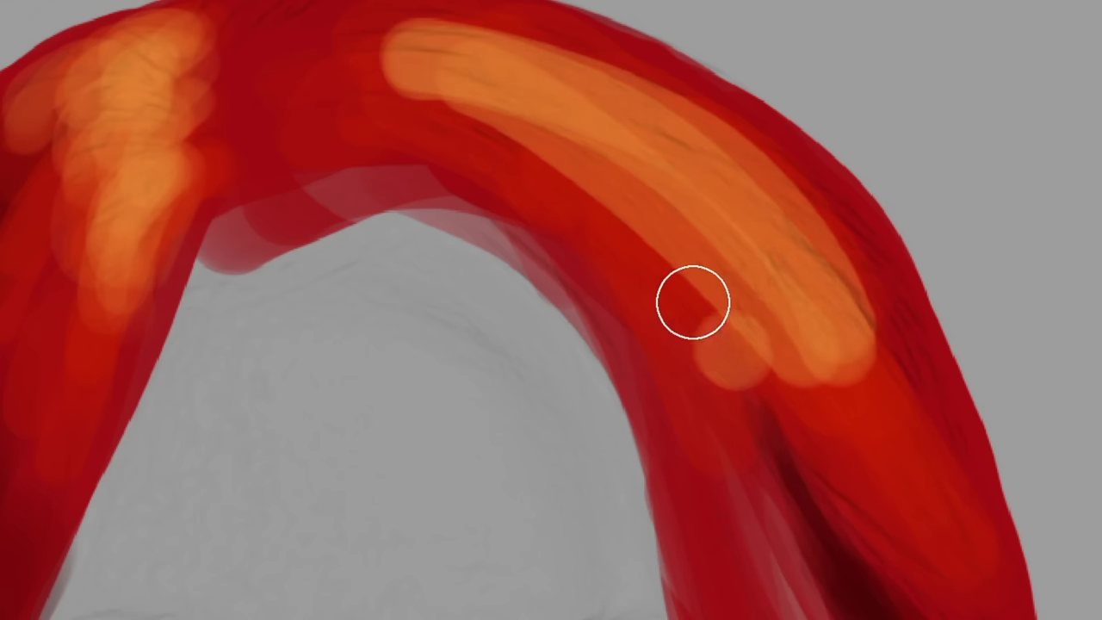
mouse_move(694, 302)
mouse_down()
mouse_move(546, 152)
mouse_move(442, 87)
mouse_up()
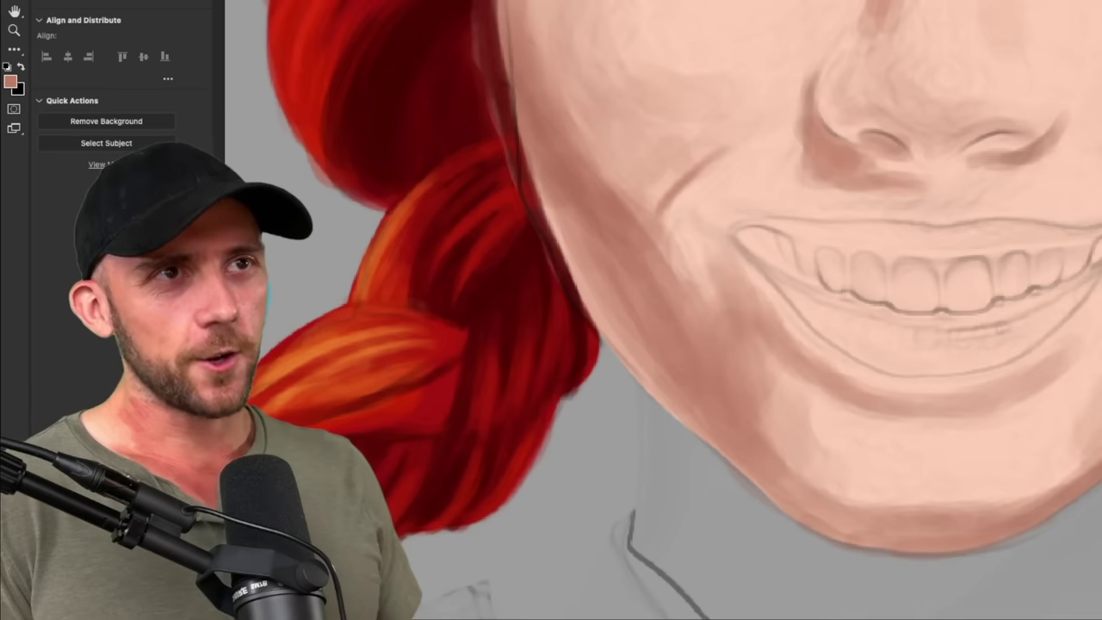
Step: Lower the brush opacity, switch to white, and paint the shirt with a grey shadow below the collar
key(1)
key(2)
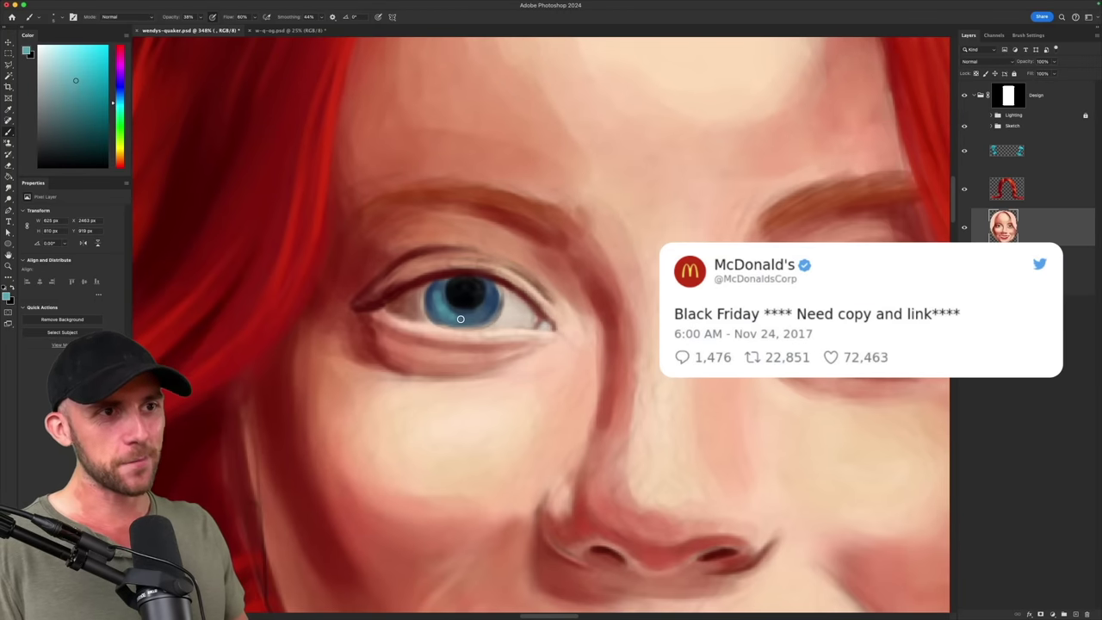
key(x)
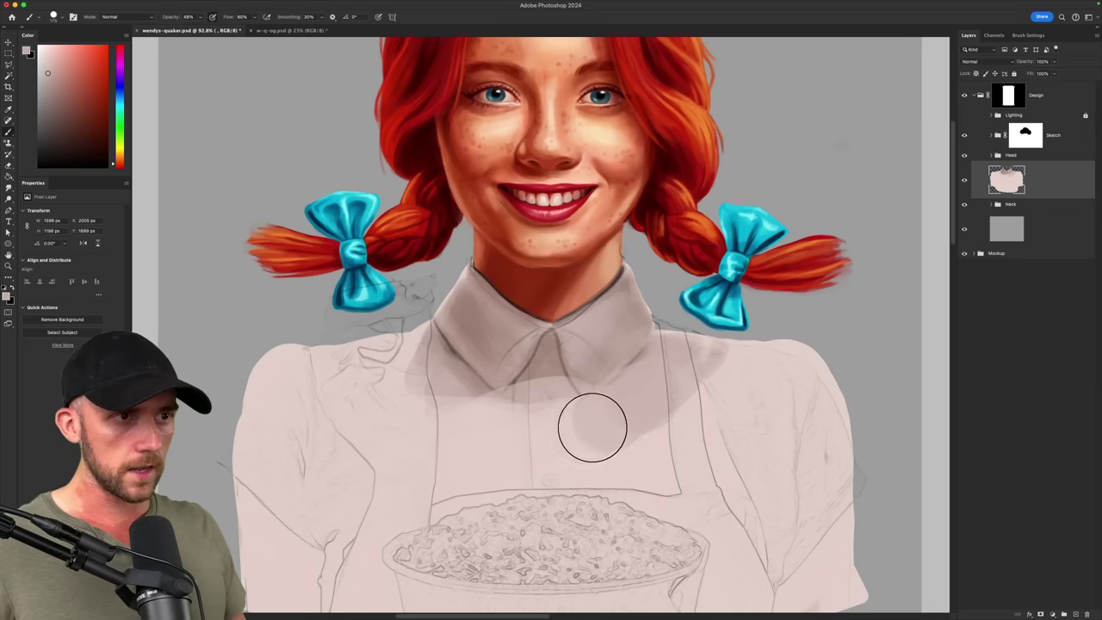
drag(593, 428, 529, 424)
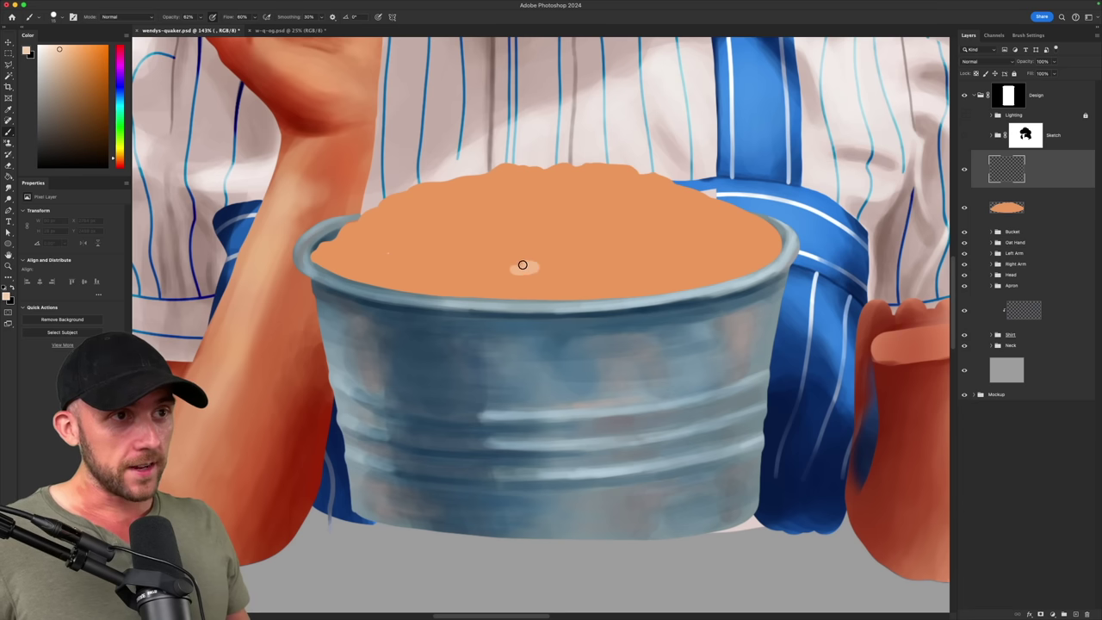
Step: Dab light oat shapes onto the orange fill and paint the red background on both sides of her
drag(562, 269, 573, 267)
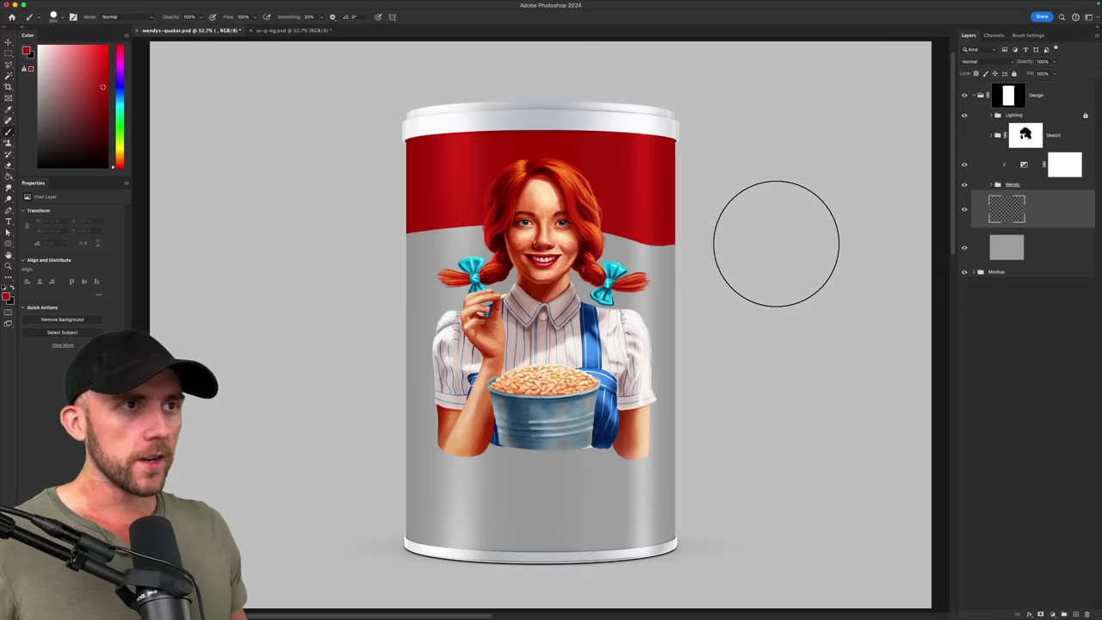
mouse_move(775, 238)
mouse_down()
mouse_move(746, 254)
mouse_move(457, 248)
mouse_move(465, 340)
mouse_up()
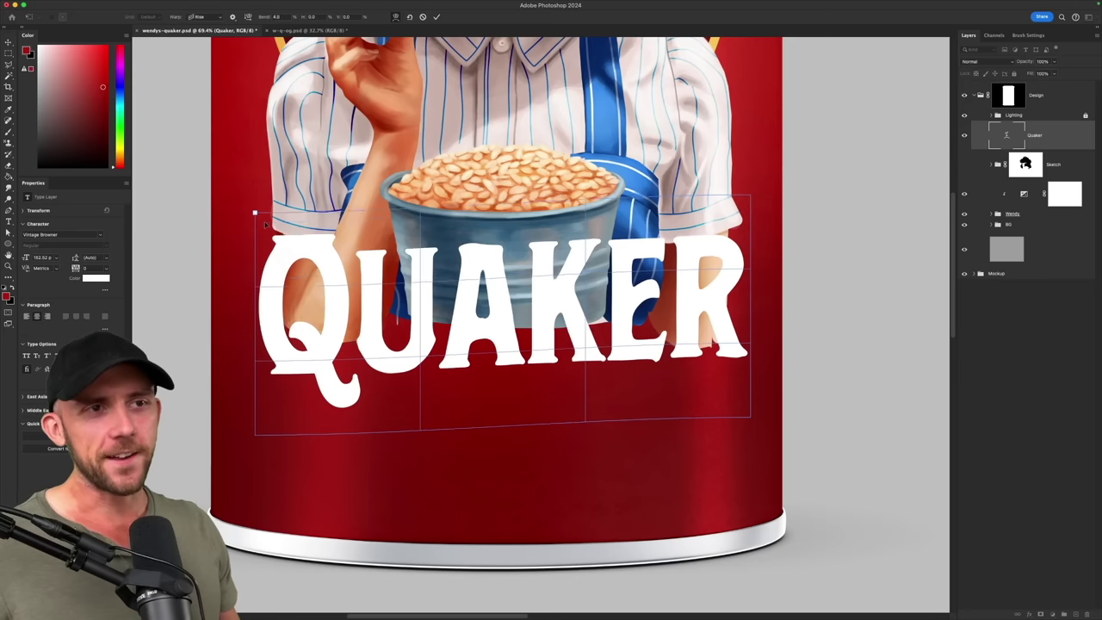
Step: Bend the QUAKER lettering's warp and move the HEART HEALTHY OATS arc text upward
drag(264, 221, 268, 253)
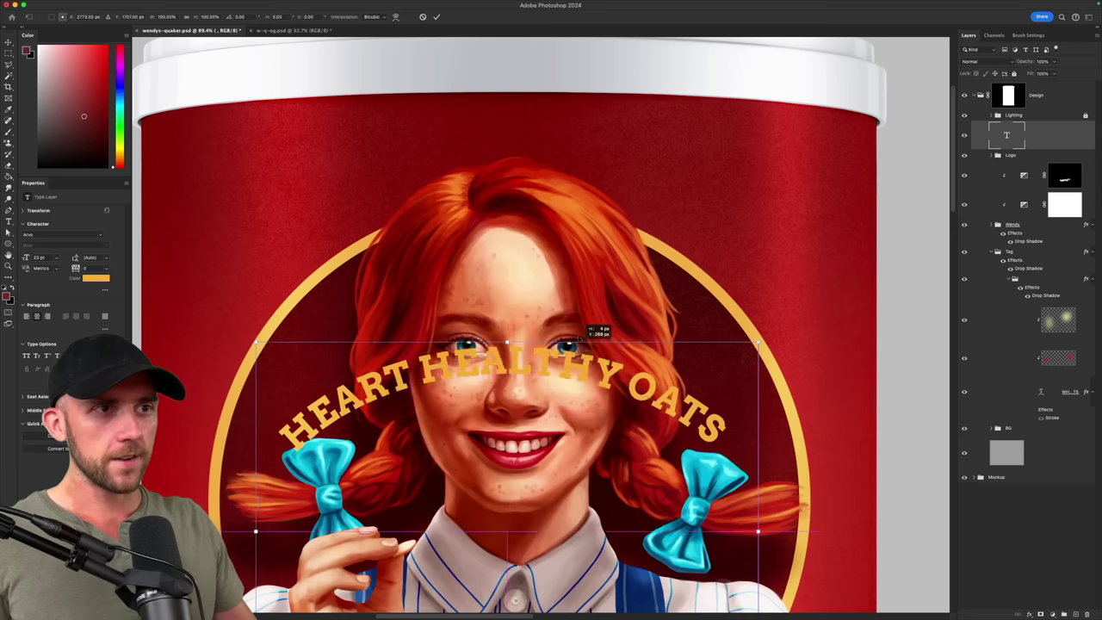
mouse_move(598, 327)
mouse_down()
mouse_move(597, 239)
mouse_move(584, 197)
mouse_move(597, 140)
mouse_up()
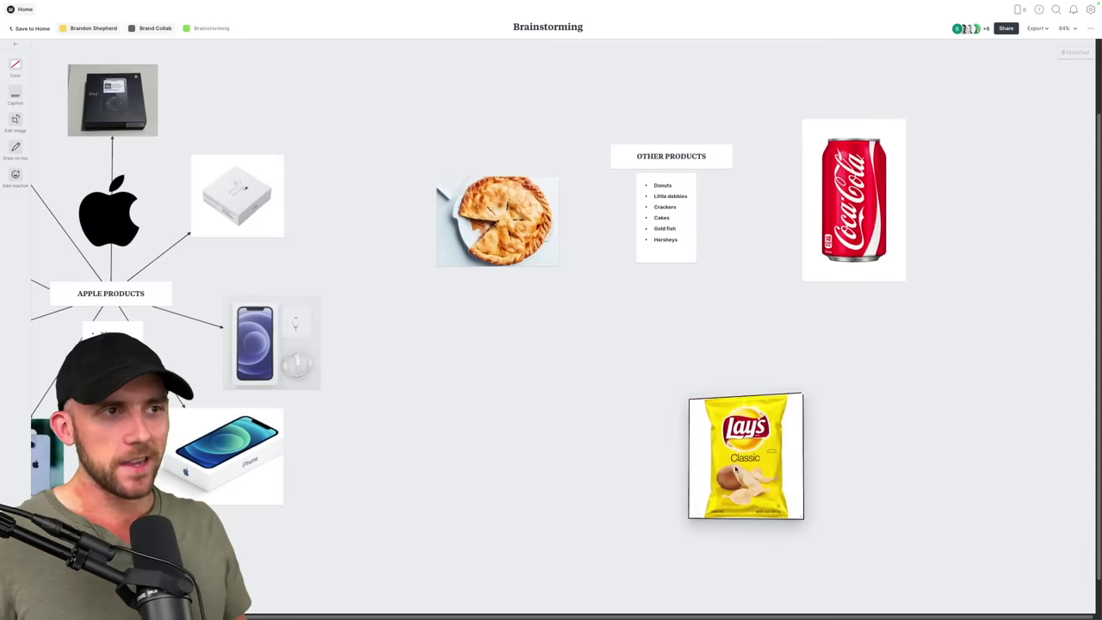
Step: Rearrange the Lays, donut and MacBook Pro cards, add an 'Apple loves white' note, and move the concepts lower
drag(757, 471, 559, 355)
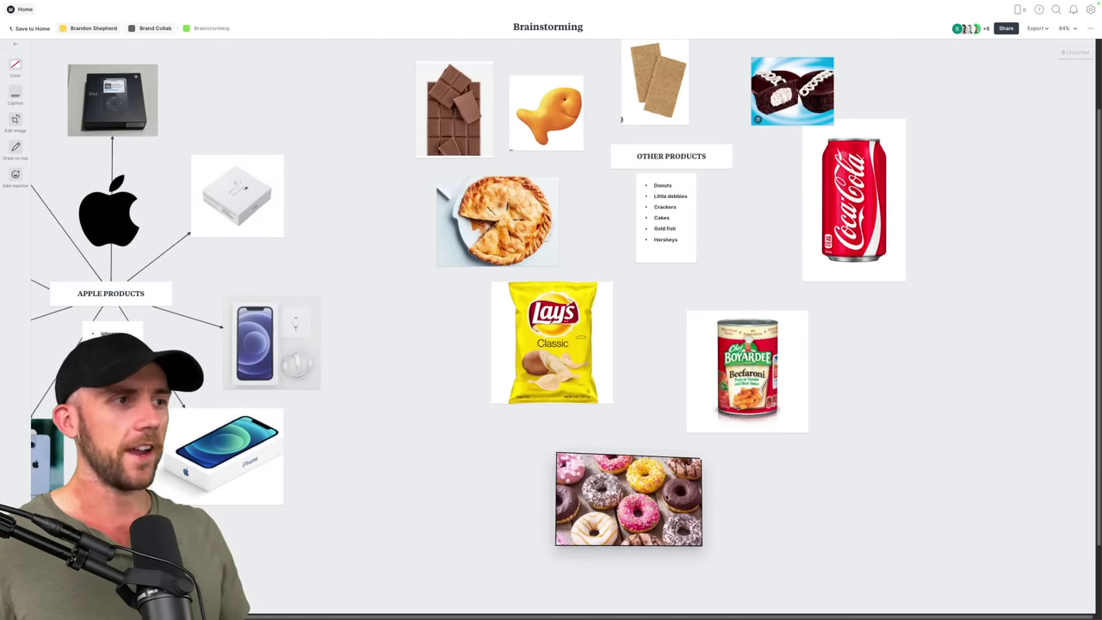
drag(628, 497, 870, 368)
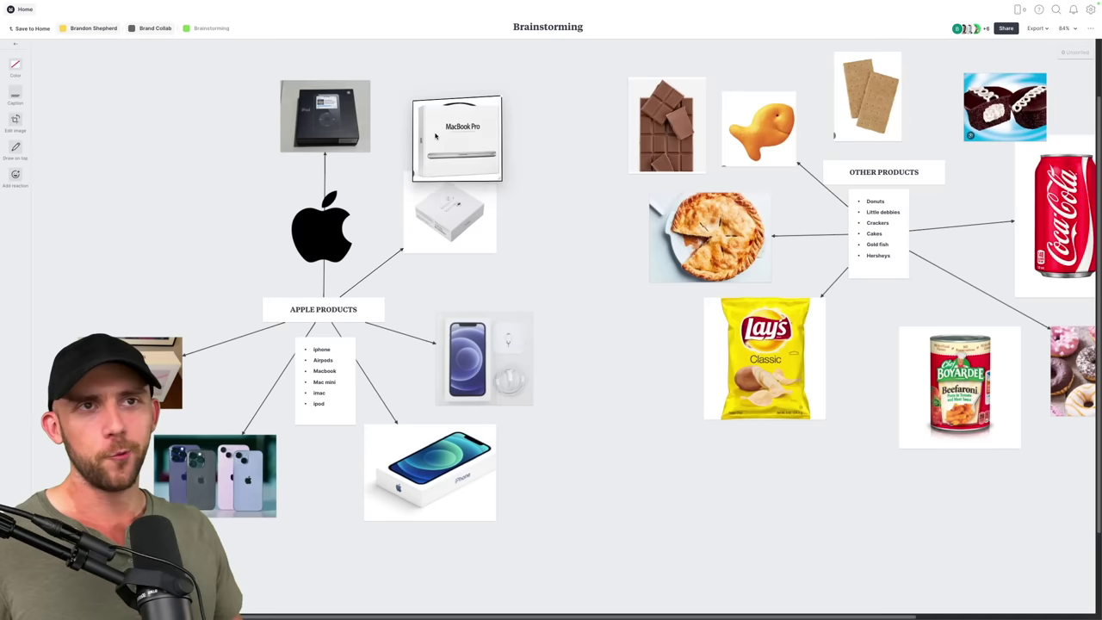
drag(486, 74, 409, 145)
text(Apple loves white boxes)
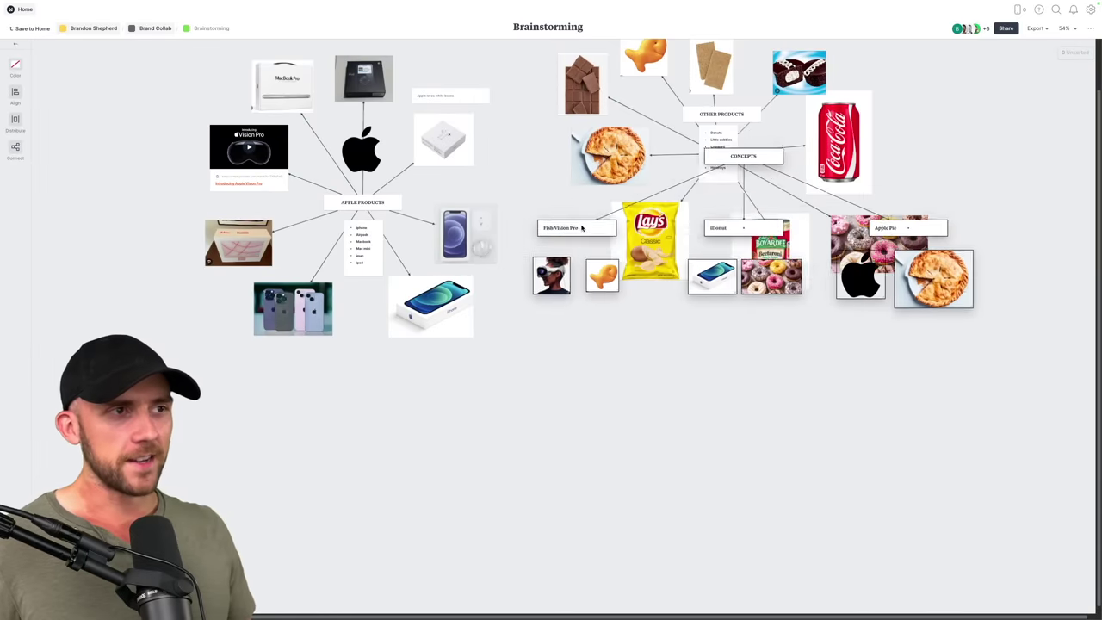
mouse_move(582, 228)
mouse_down()
mouse_move(443, 302)
mouse_move(357, 383)
mouse_move(341, 424)
mouse_move(390, 475)
mouse_move(407, 436)
mouse_up()
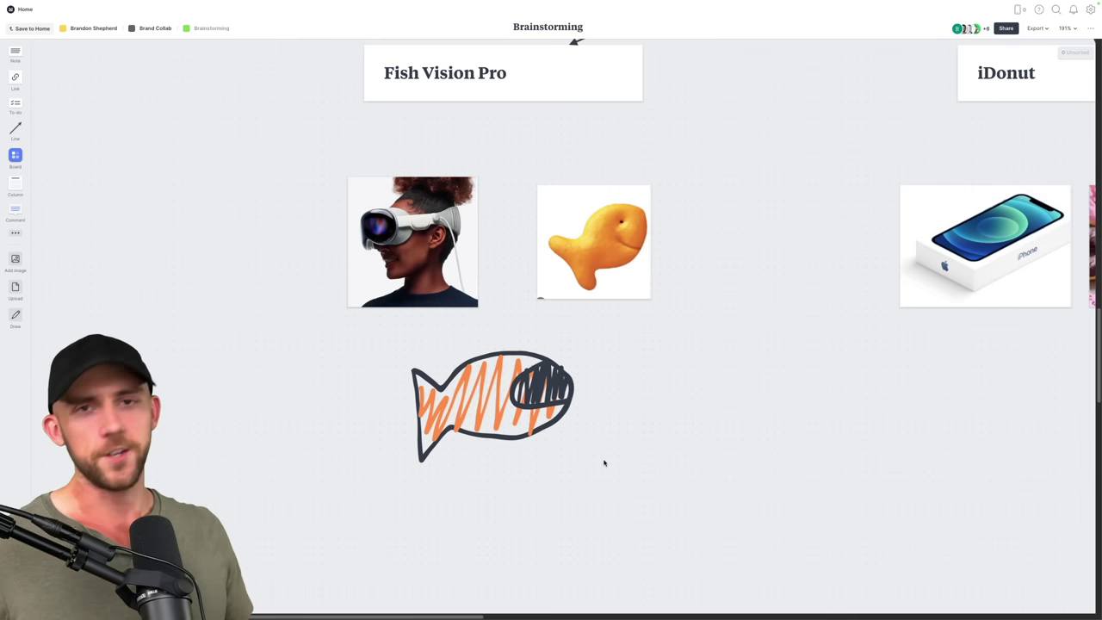
Step: Scribble a white fill inside the iDonut box sketch, then open the board's sharing options
drag(510, 389, 480, 430)
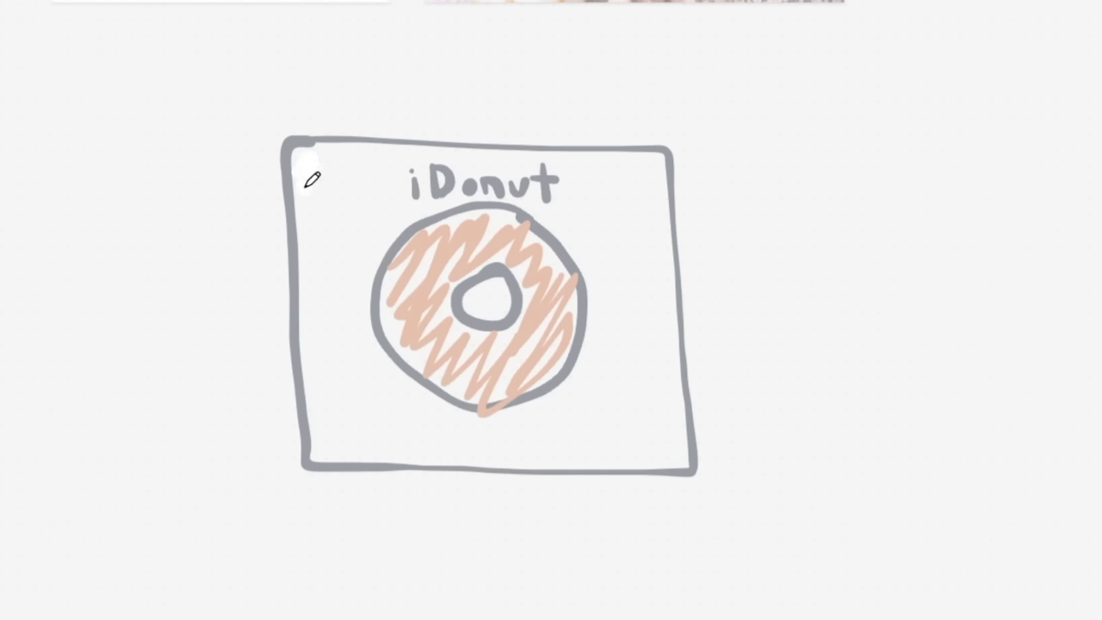
drag(335, 271, 320, 319)
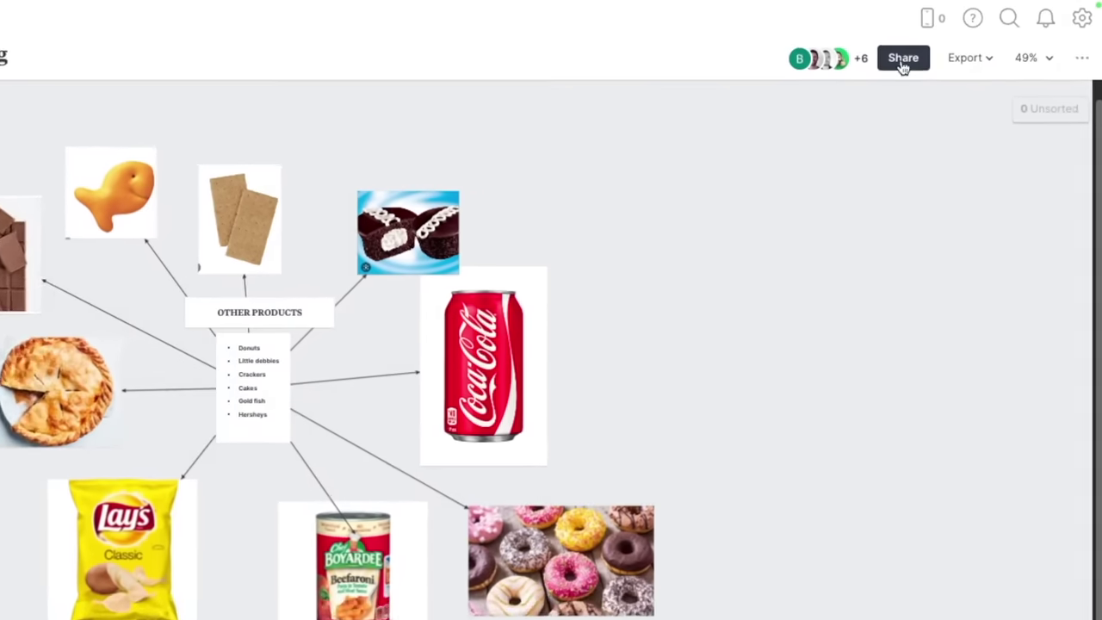
click(1005, 28)
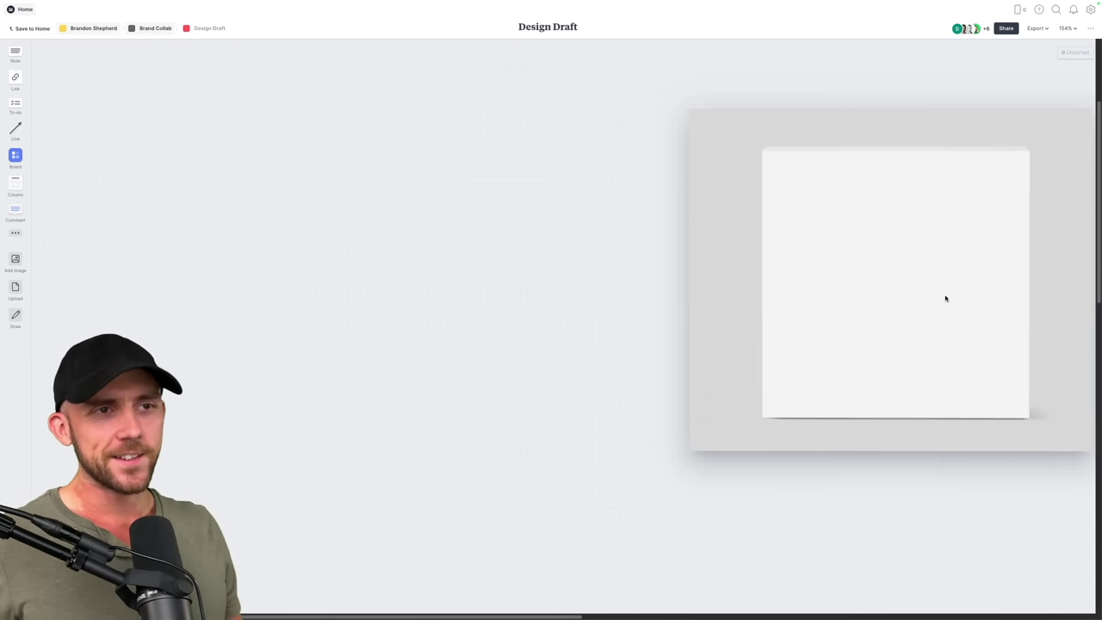
Step: Move the blank box to the centre and draw a donut with its oval hole on it
drag(944, 298, 591, 312)
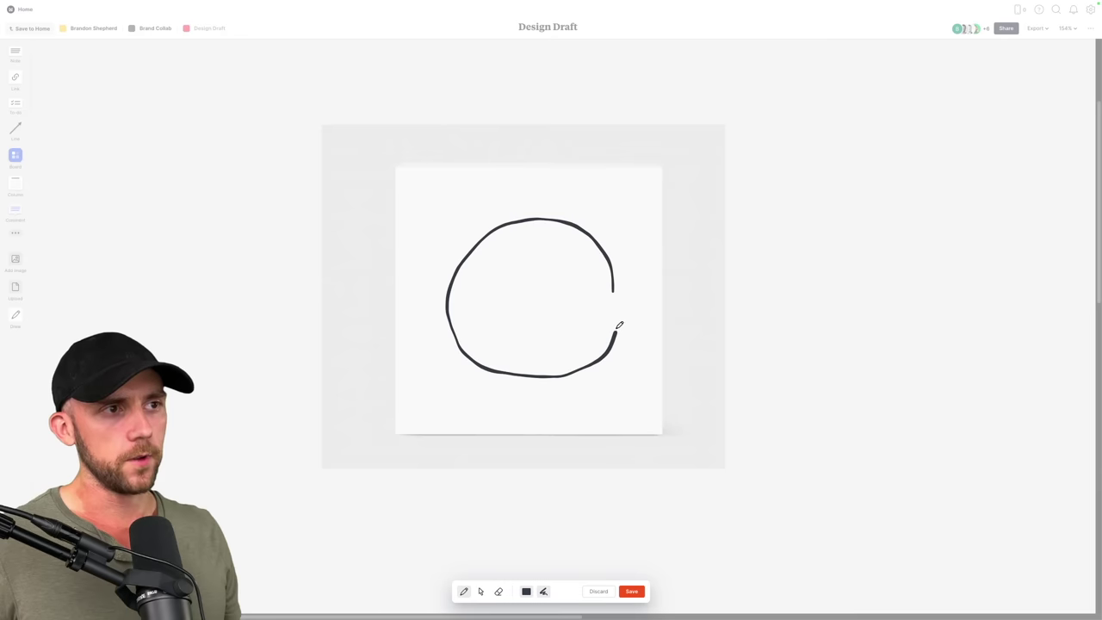
mouse_move(575, 289)
mouse_down()
mouse_move(528, 267)
mouse_move(509, 293)
mouse_move(553, 323)
mouse_move(570, 291)
mouse_up()
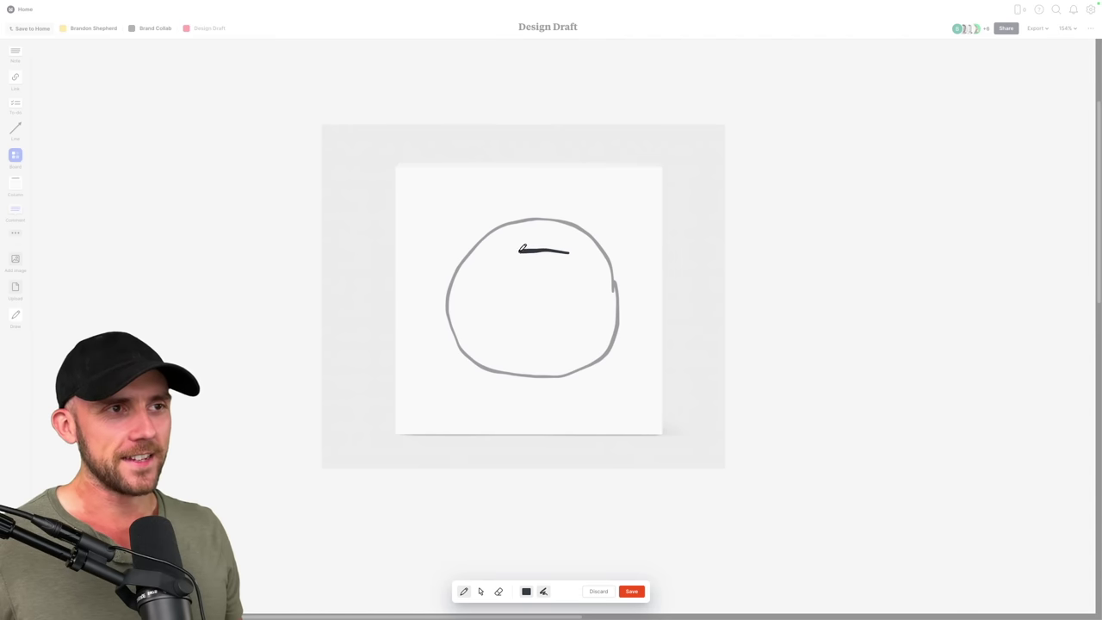
mouse_move(521, 250)
mouse_down()
mouse_move(504, 255)
mouse_move(506, 271)
mouse_move(556, 275)
mouse_up()
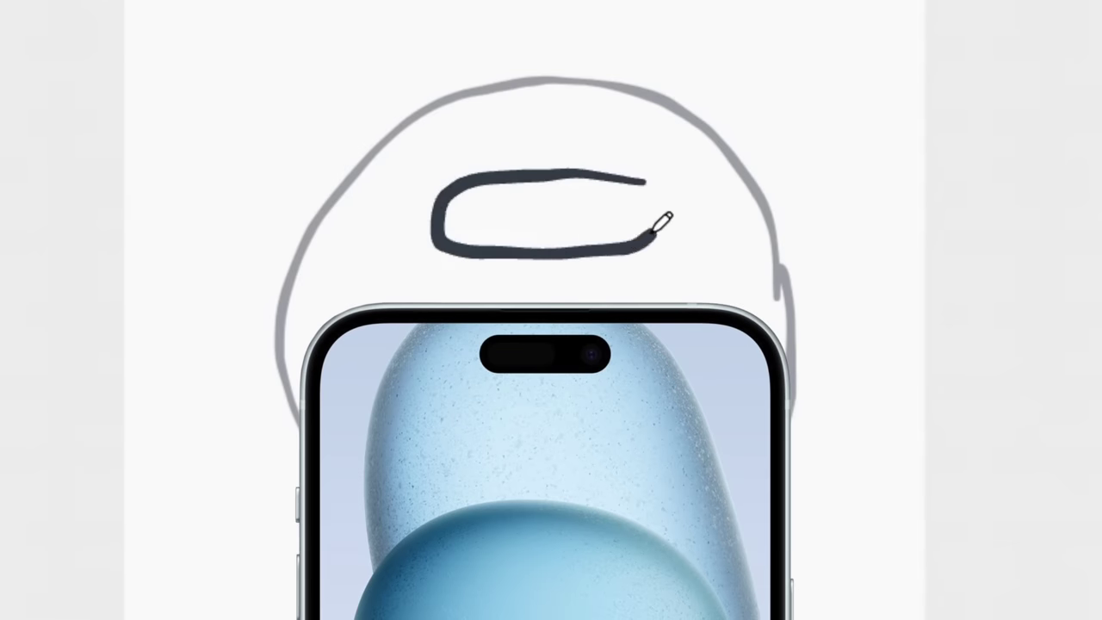
drag(656, 232, 647, 184)
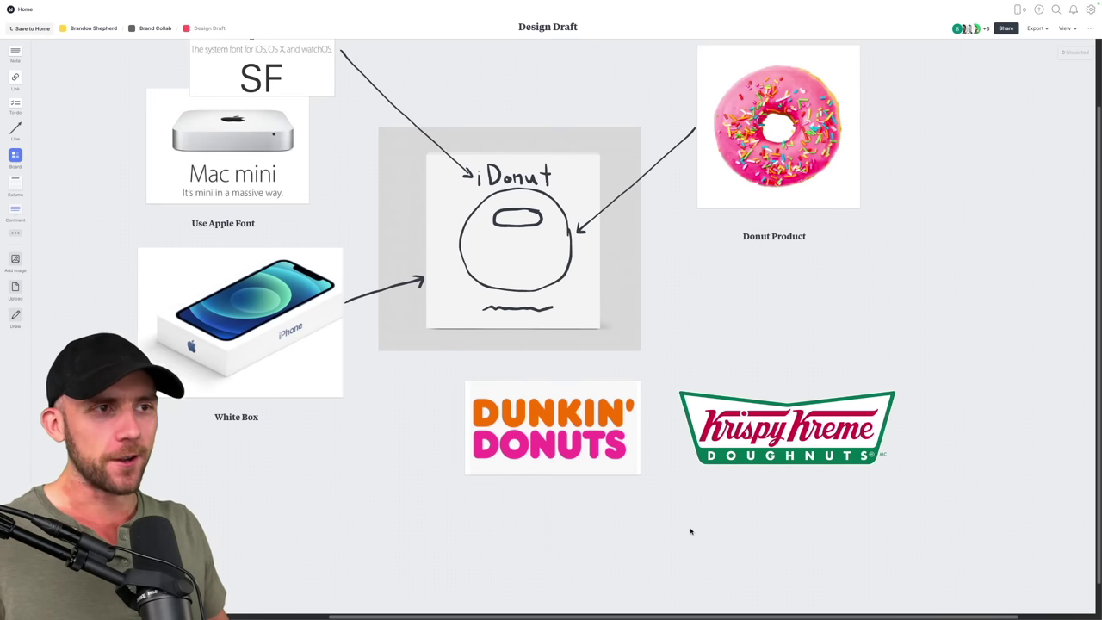
Step: Delete the Krispy Kreme logo from the Design Draft board
key(Delete)
scroll(750, 514, right, 10)
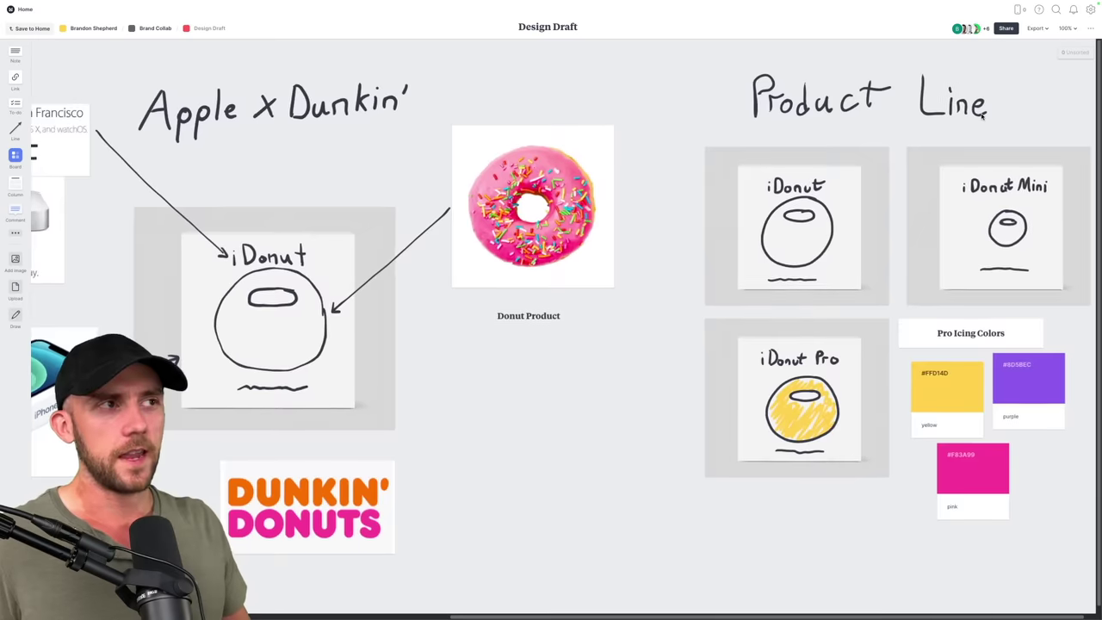
scroll(987, 122, up, 5)
scroll(988, 123, right, 5)
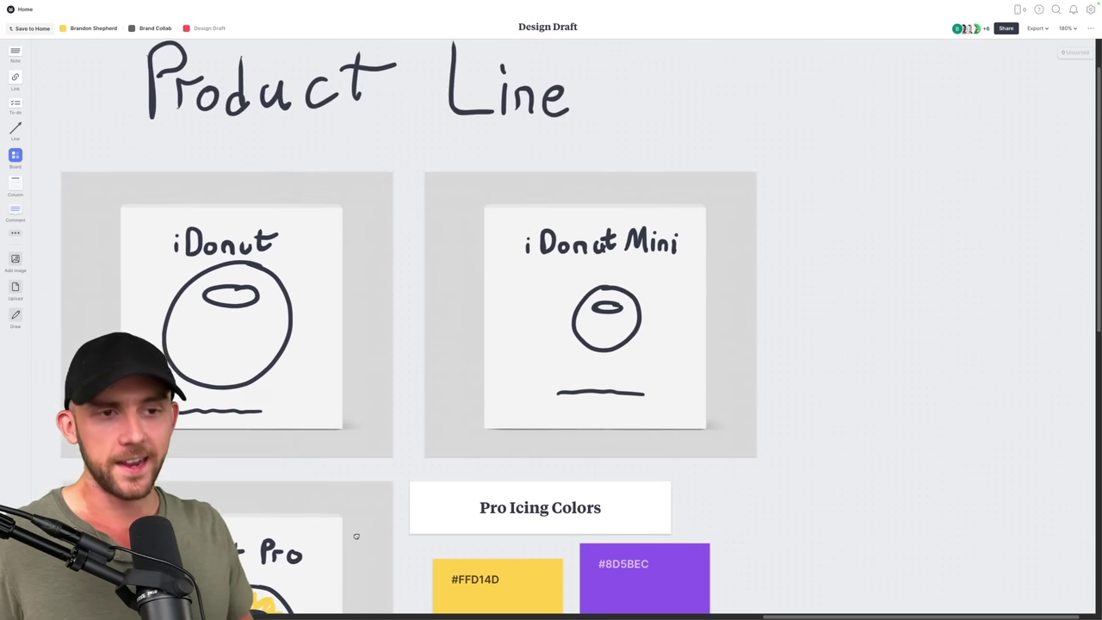
scroll(446, 423, down, 5)
scroll(446, 424, left, 3)
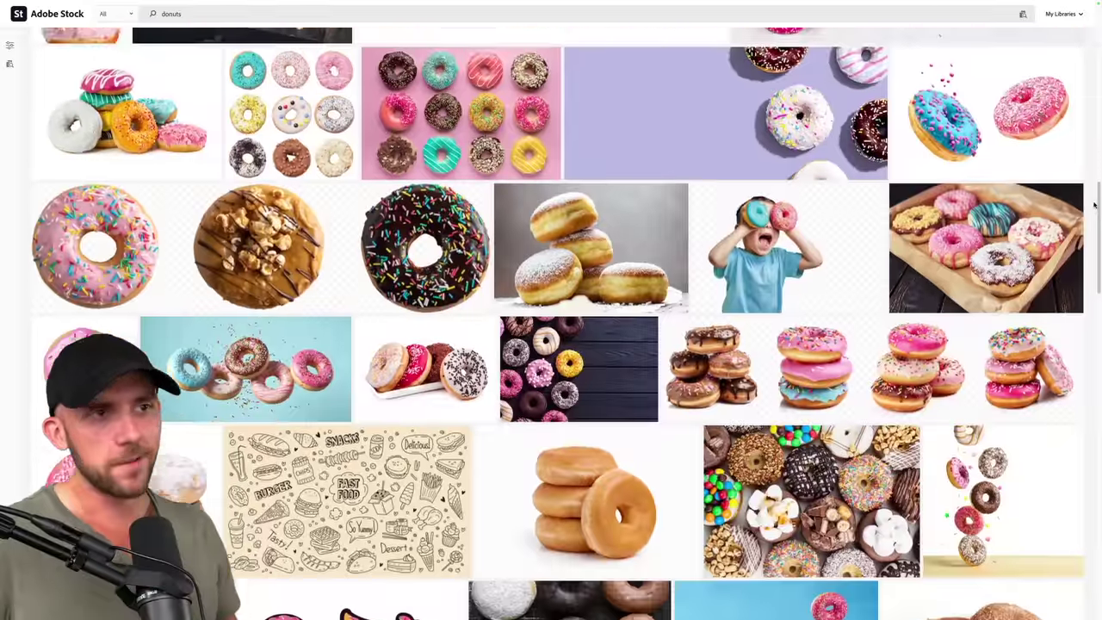
Step: Scroll the donut results and save the six-plain-donut image to the Design Draft board
scroll(1095, 205, down, 5)
scroll(1094, 205, down, 5)
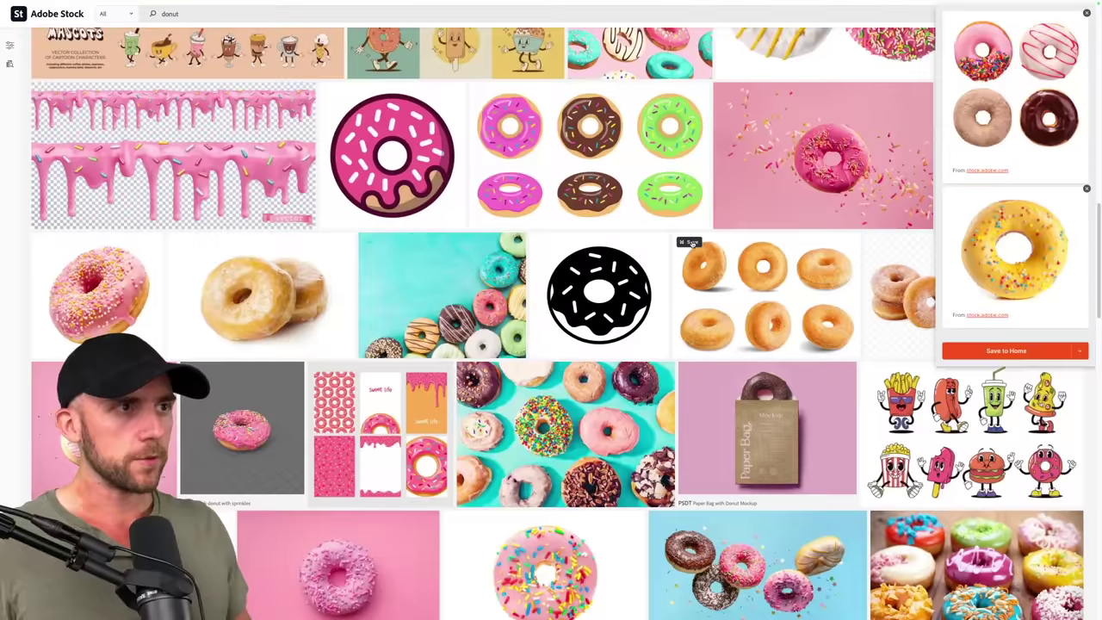
click(441, 162)
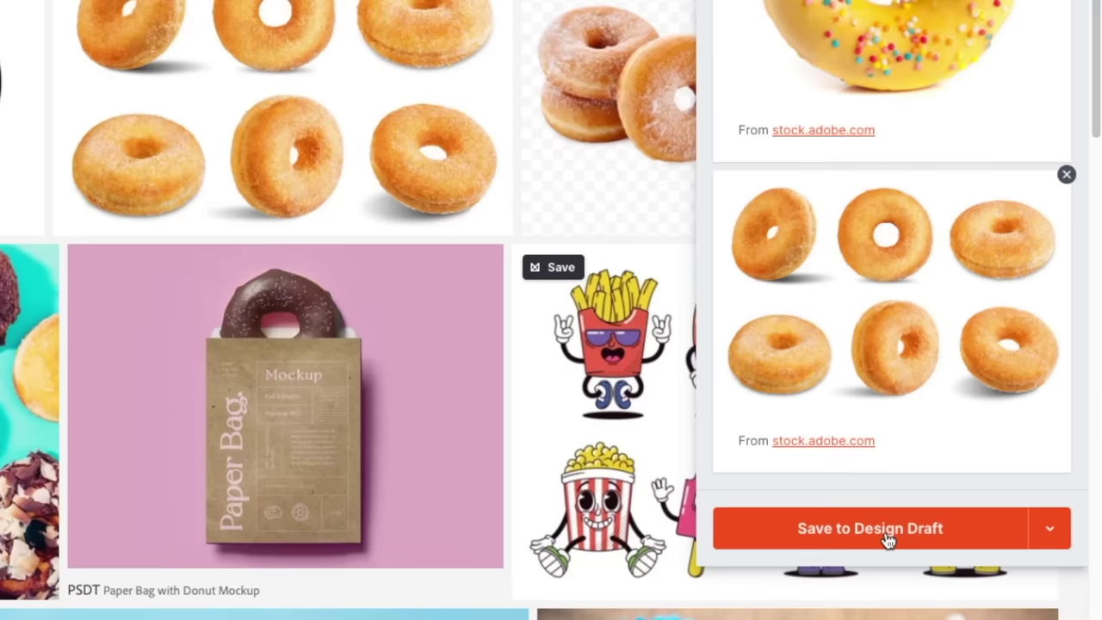
click(1014, 480)
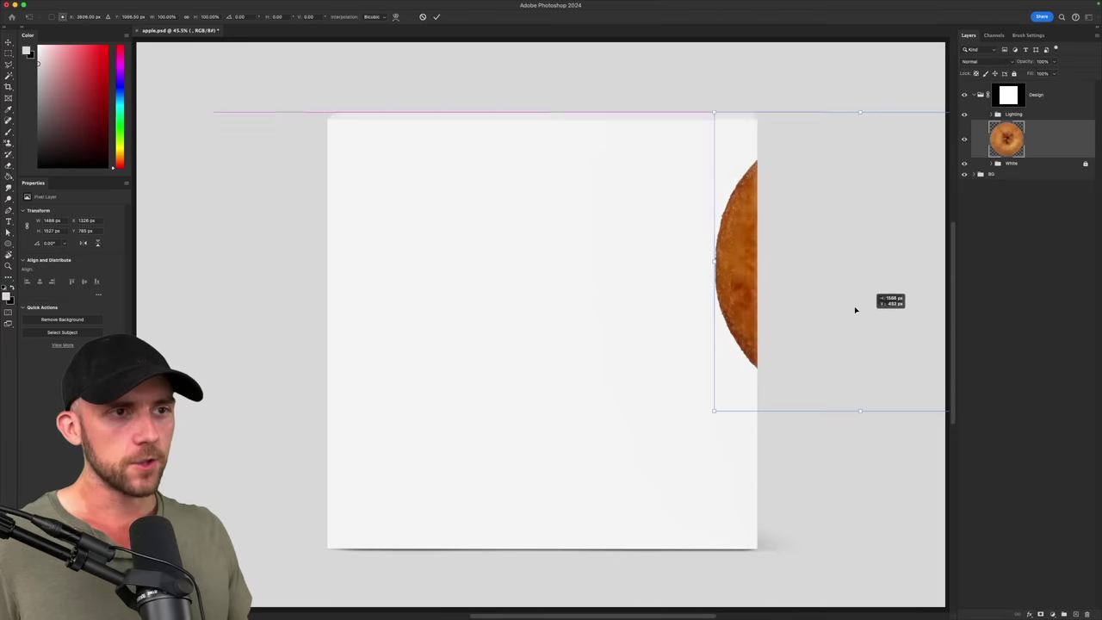
Step: Centre the donut photo on the box, paint over its hole, and squash it flatter
mouse_move(856, 307)
mouse_down()
mouse_move(585, 338)
mouse_move(543, 401)
mouse_up()
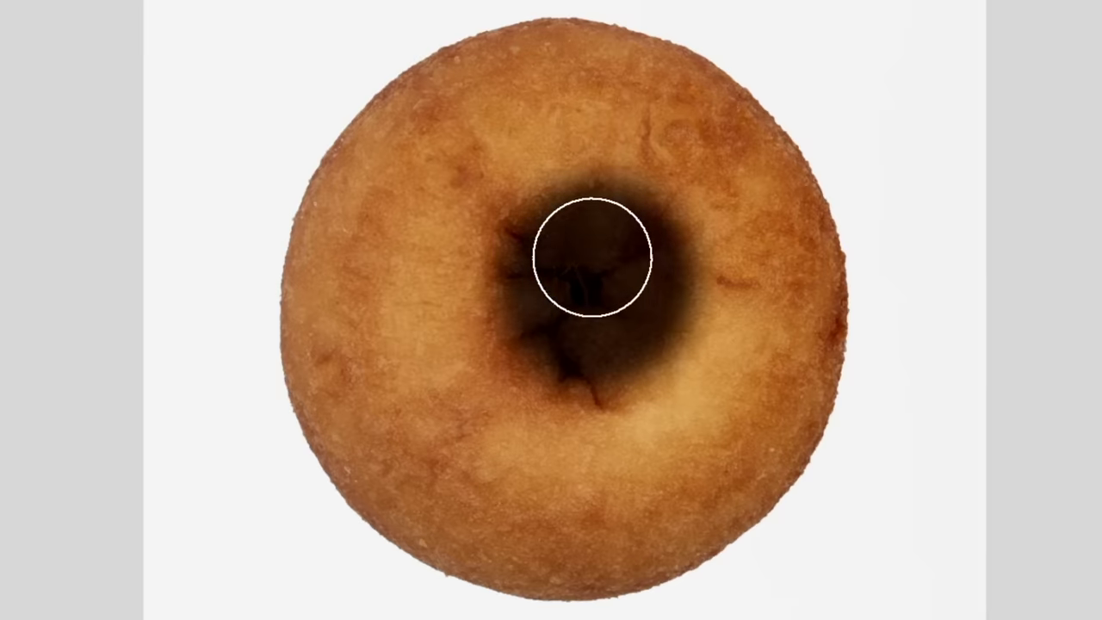
mouse_move(590, 253)
mouse_down()
mouse_move(543, 381)
mouse_move(567, 273)
mouse_up()
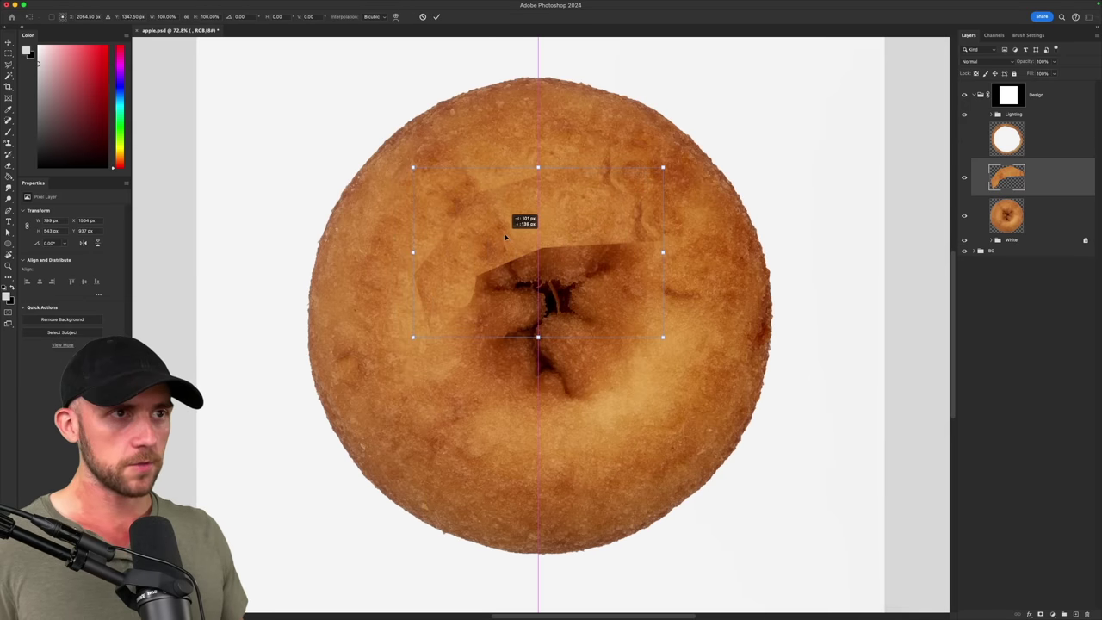
drag(524, 233, 529, 263)
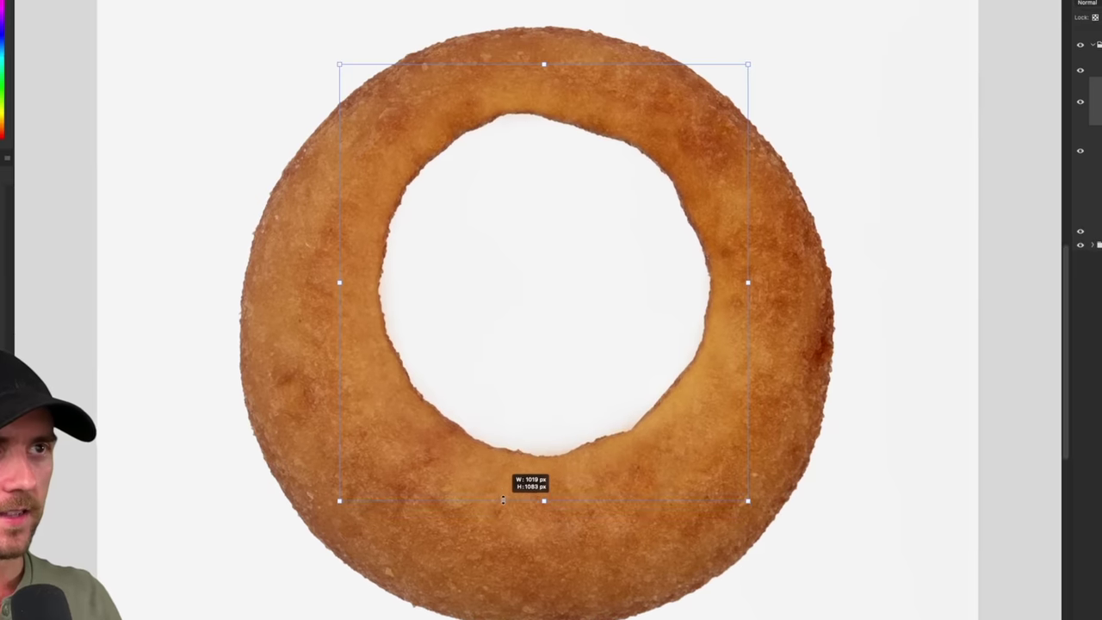
drag(503, 500, 522, 295)
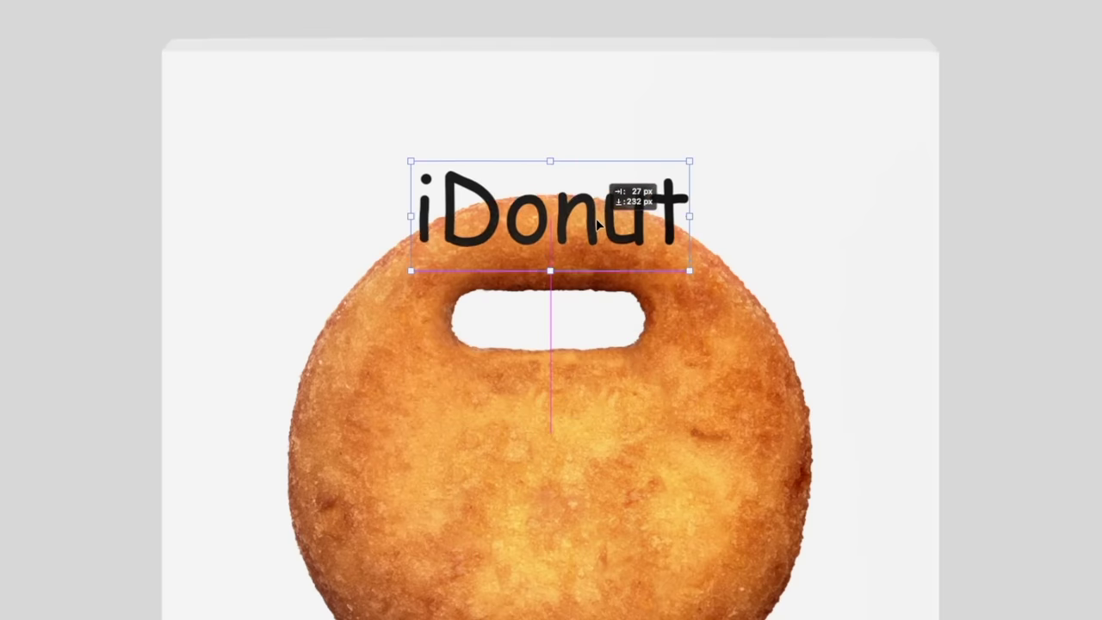
Step: Move the iDonut title up and place the Baked by text under the donut
drag(635, 189, 628, 116)
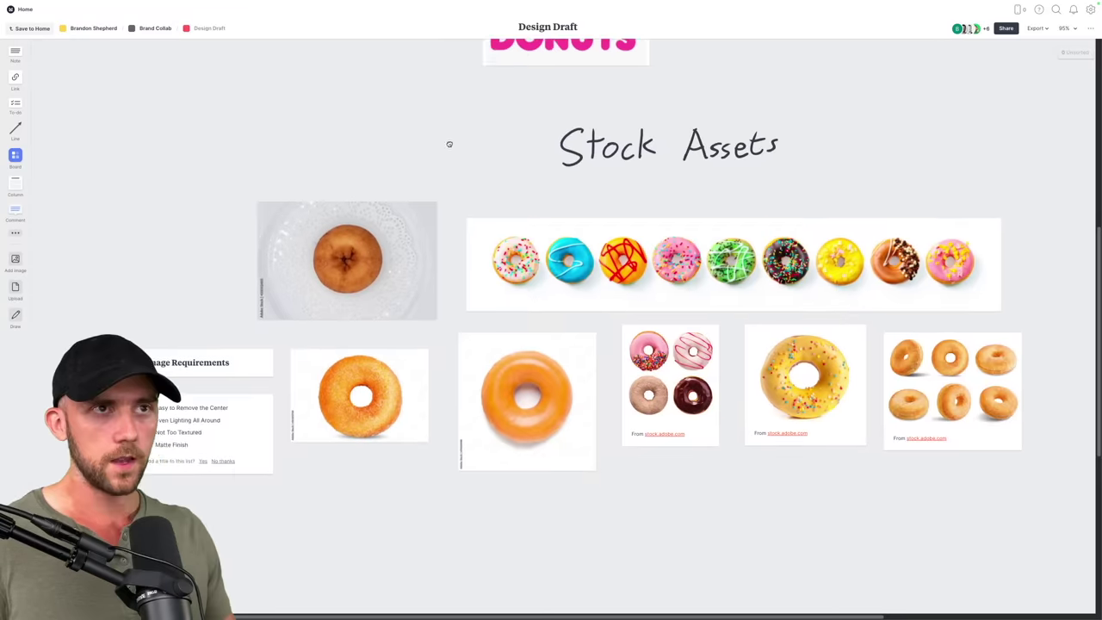
scroll(452, 142, up, 3)
scroll(452, 141, up, 8)
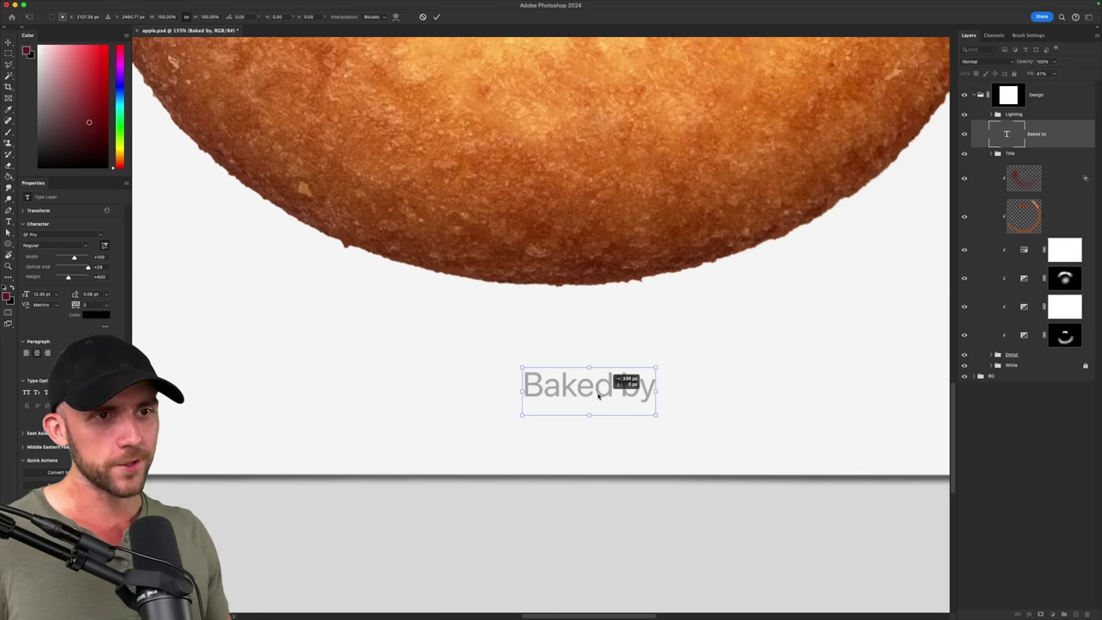
drag(482, 392, 386, 393)
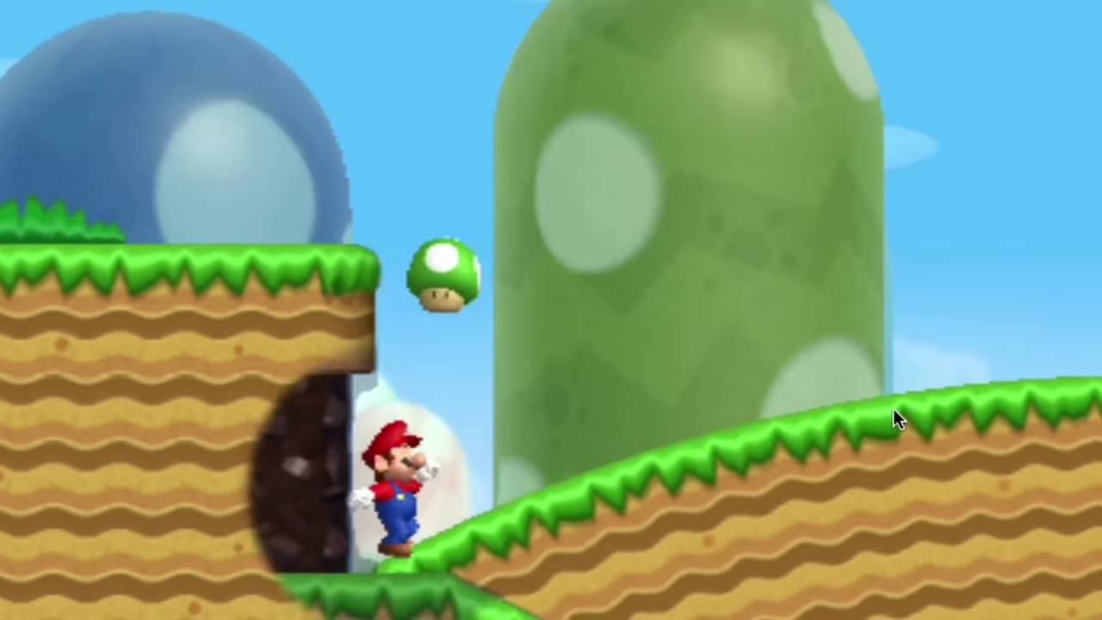
Step: Ink the mushroom cap outline over the sketch, paint the cap green, and shade the face's top-left edge
drag(298, 204, 298, 234)
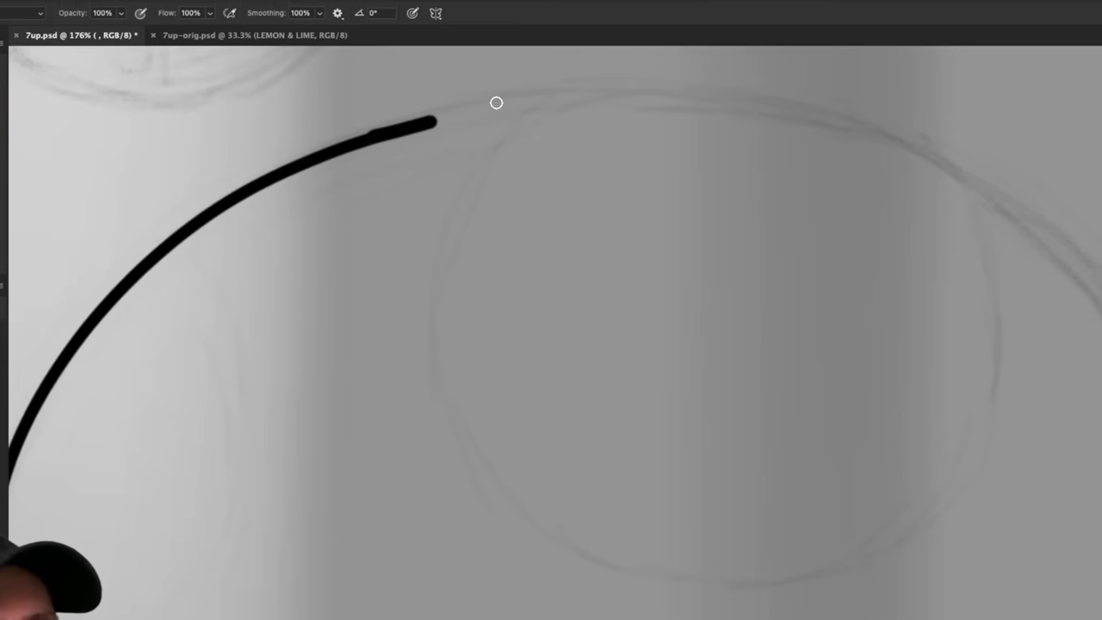
mouse_move(524, 81)
mouse_down()
mouse_move(611, 77)
mouse_move(660, 100)
mouse_up()
mouse_move(758, 142)
mouse_down()
mouse_move(870, 216)
mouse_move(964, 345)
mouse_up()
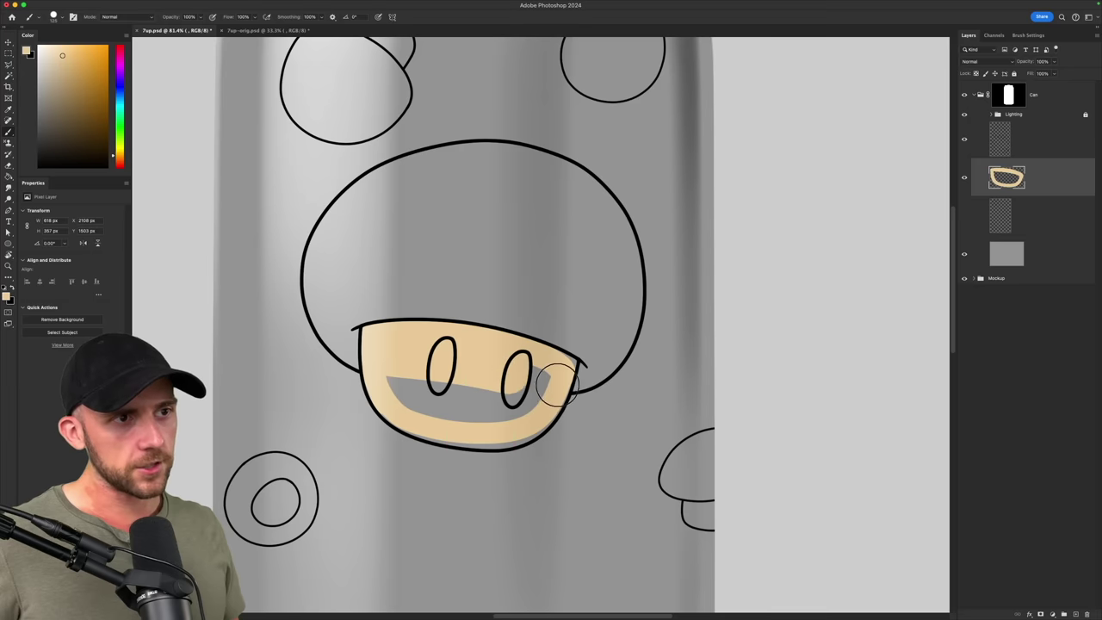
mouse_move(344, 258)
mouse_down()
mouse_move(529, 239)
mouse_move(612, 300)
mouse_up()
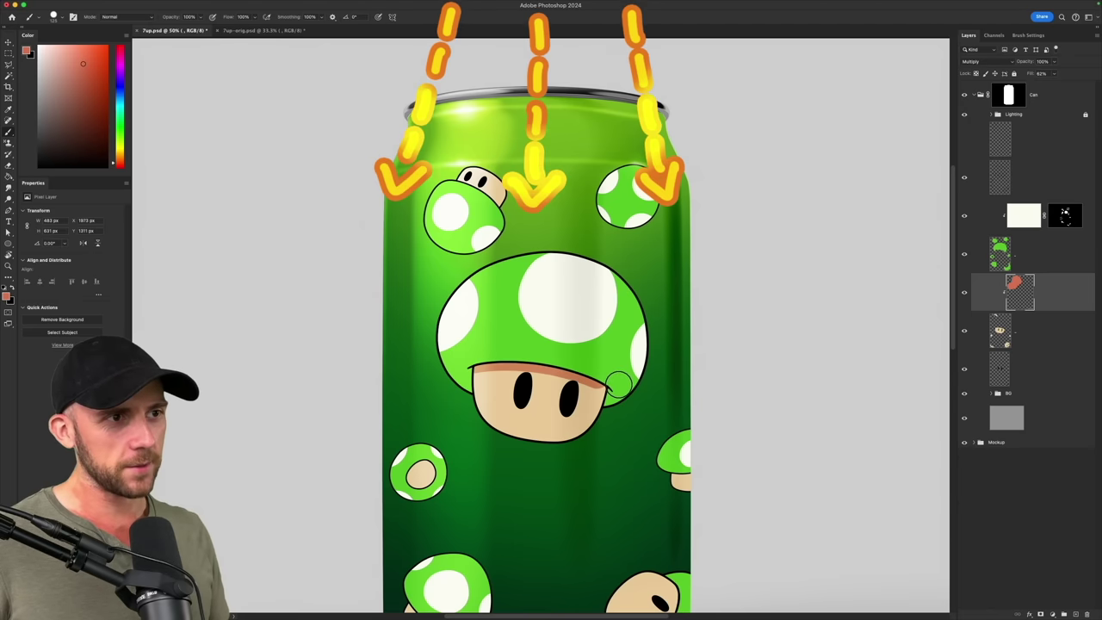
drag(569, 367, 480, 418)
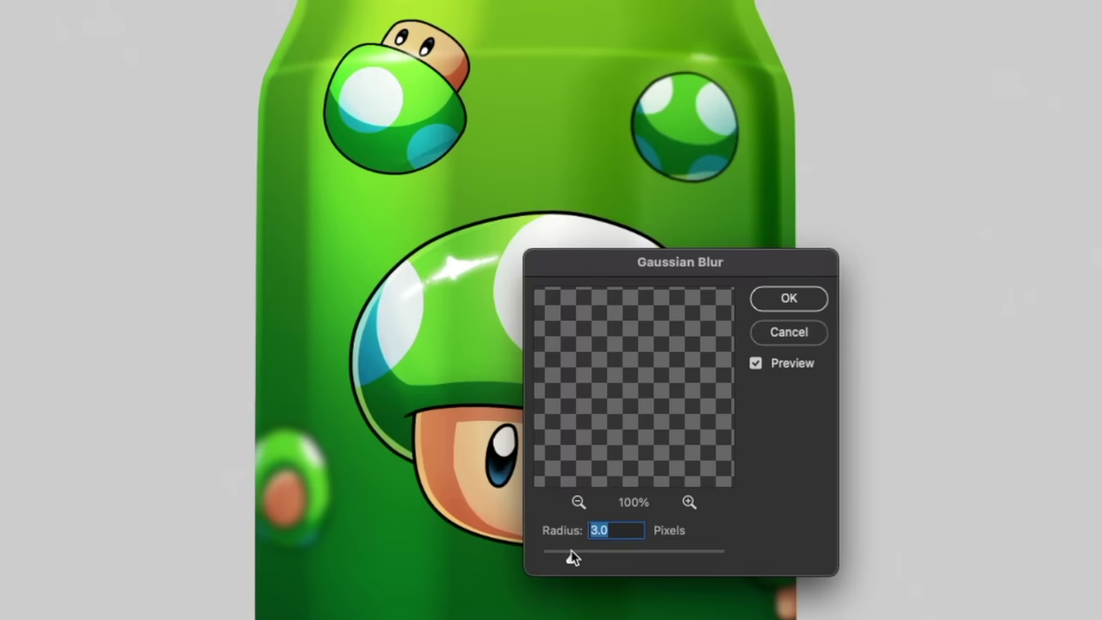
Step: Blur the background mushrooms more, add an enlarged 7UP title, and draw a bubble outline
mouse_move(571, 556)
mouse_down()
mouse_move(600, 601)
mouse_move(613, 602)
mouse_up()
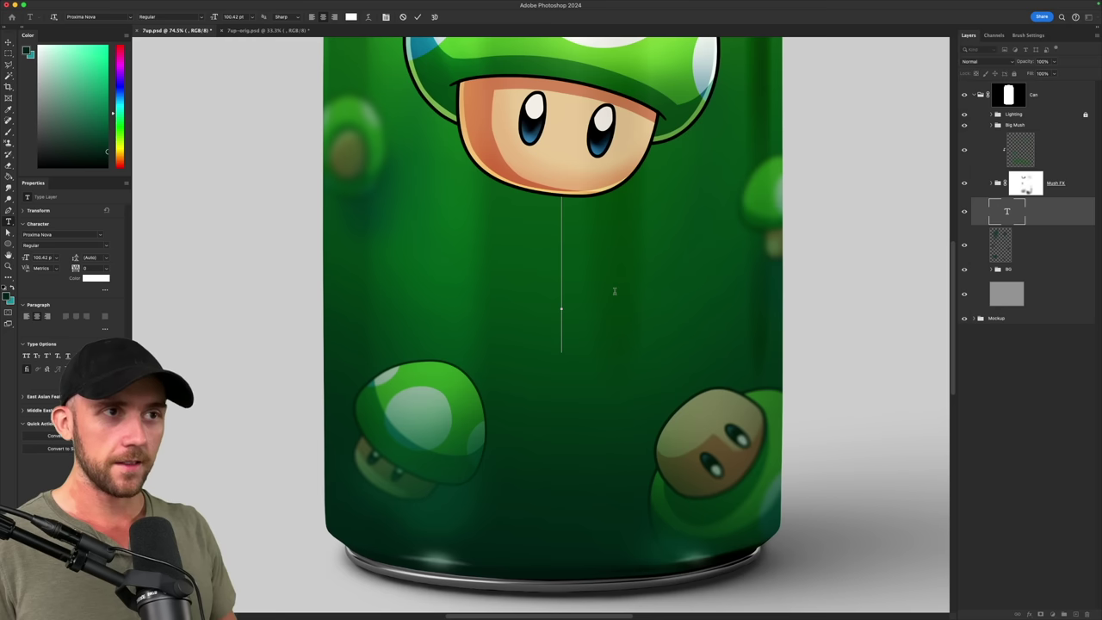
text(7UP)
drag(681, 253, 713, 273)
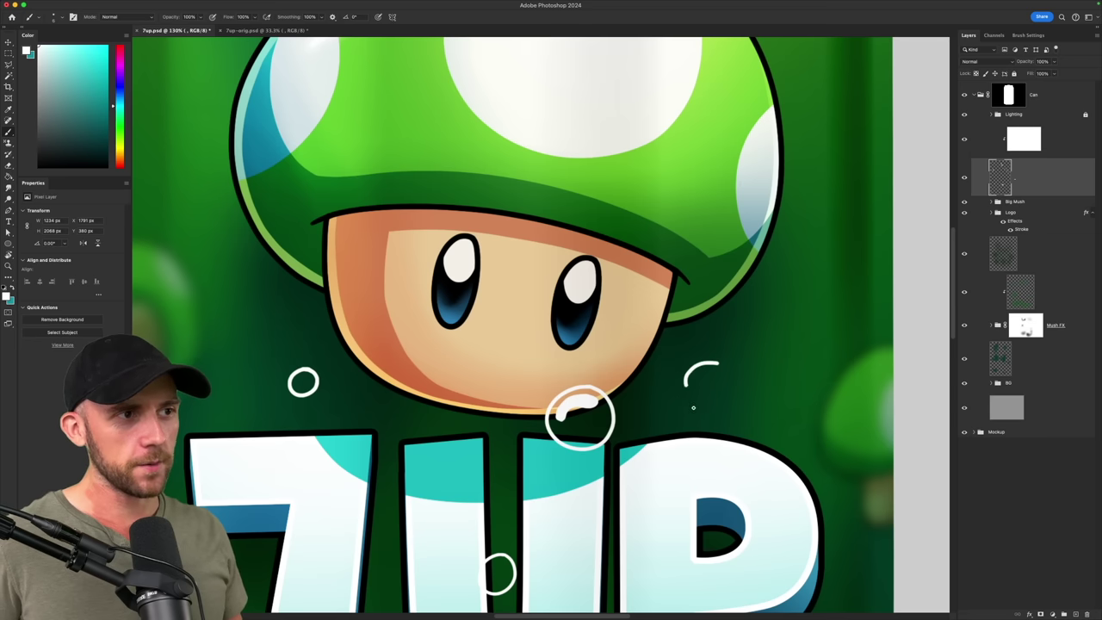
drag(671, 129, 653, 140)
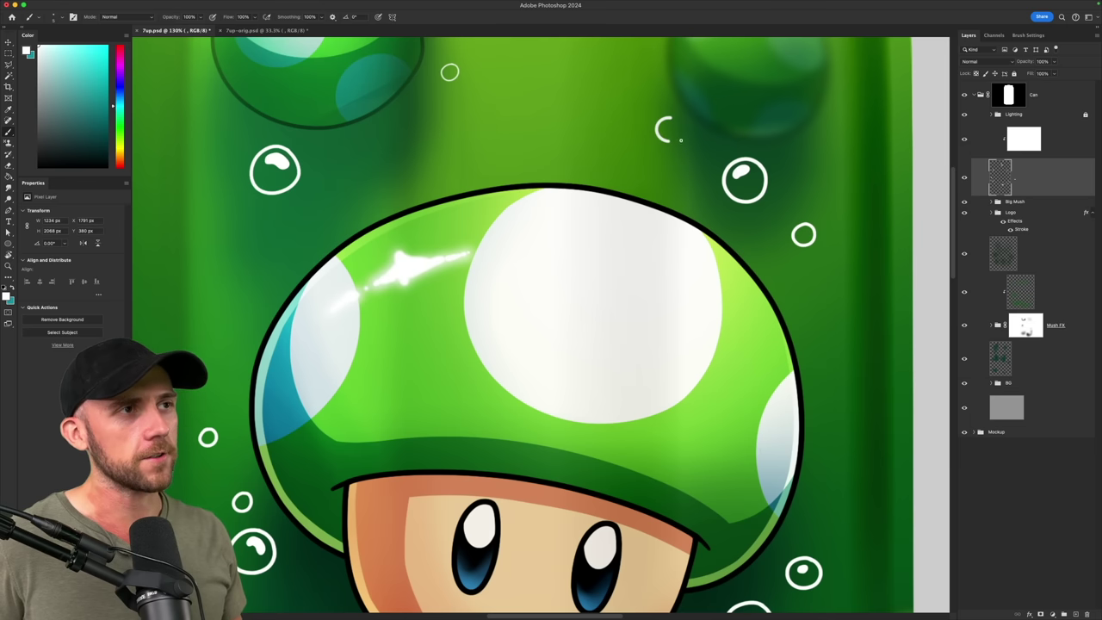
Step: Draw one more bubble outline on the green can
drag(576, 141, 590, 129)
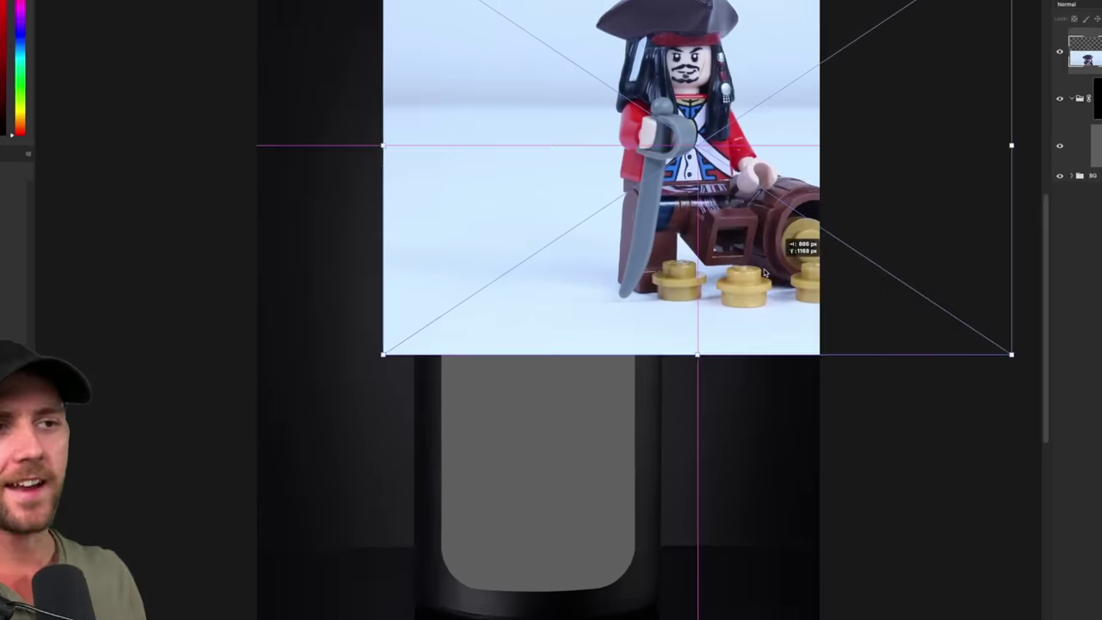
Step: Position and mask the pirate photo on the bottle, shift midtones toward red, and redden his hat
drag(763, 269, 613, 501)
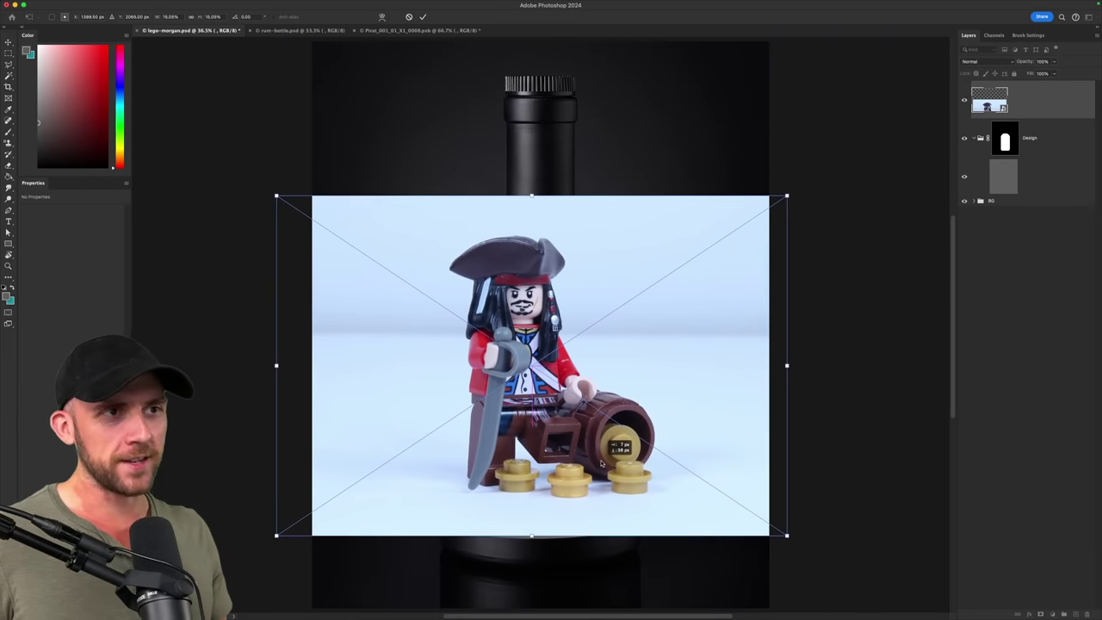
click(330, 463)
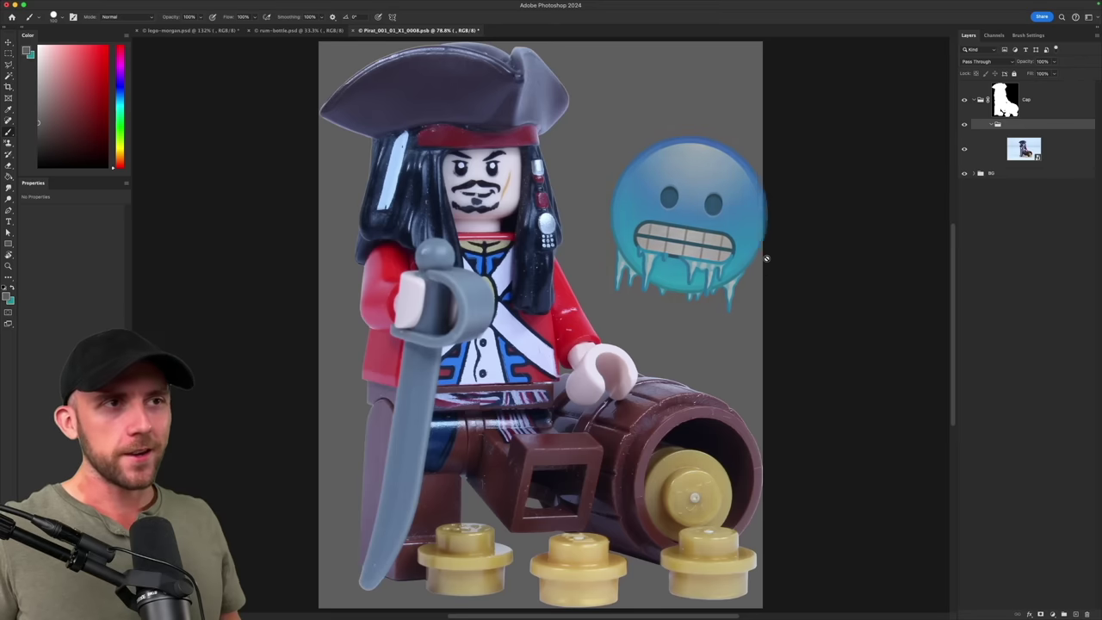
drag(57, 237, 62, 238)
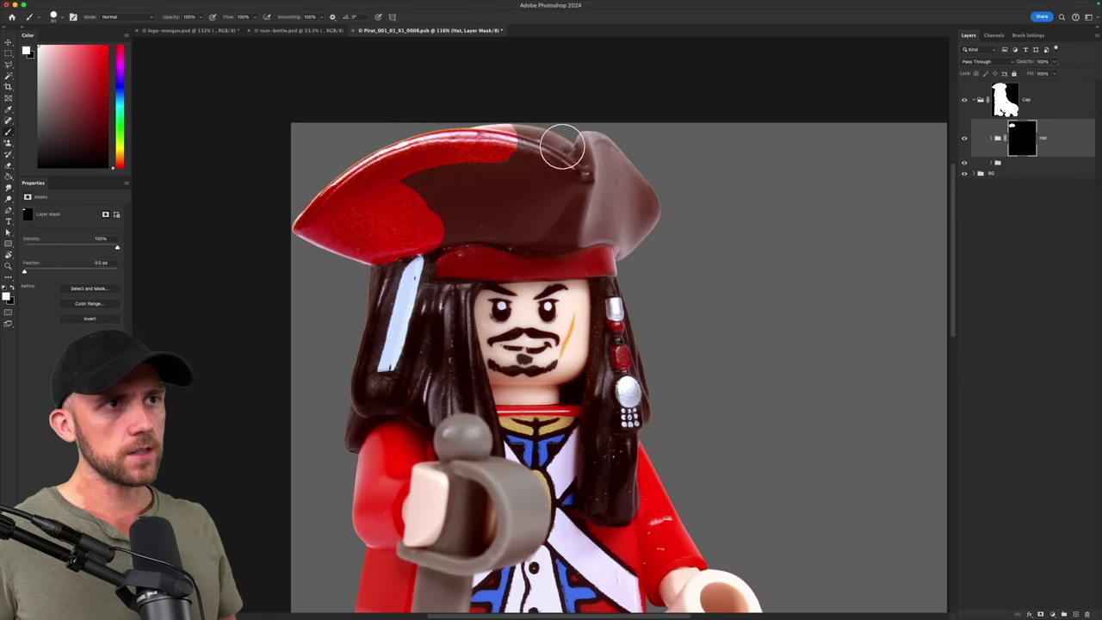
mouse_move(562, 148)
mouse_down()
mouse_move(607, 195)
mouse_move(565, 172)
mouse_move(430, 169)
mouse_up()
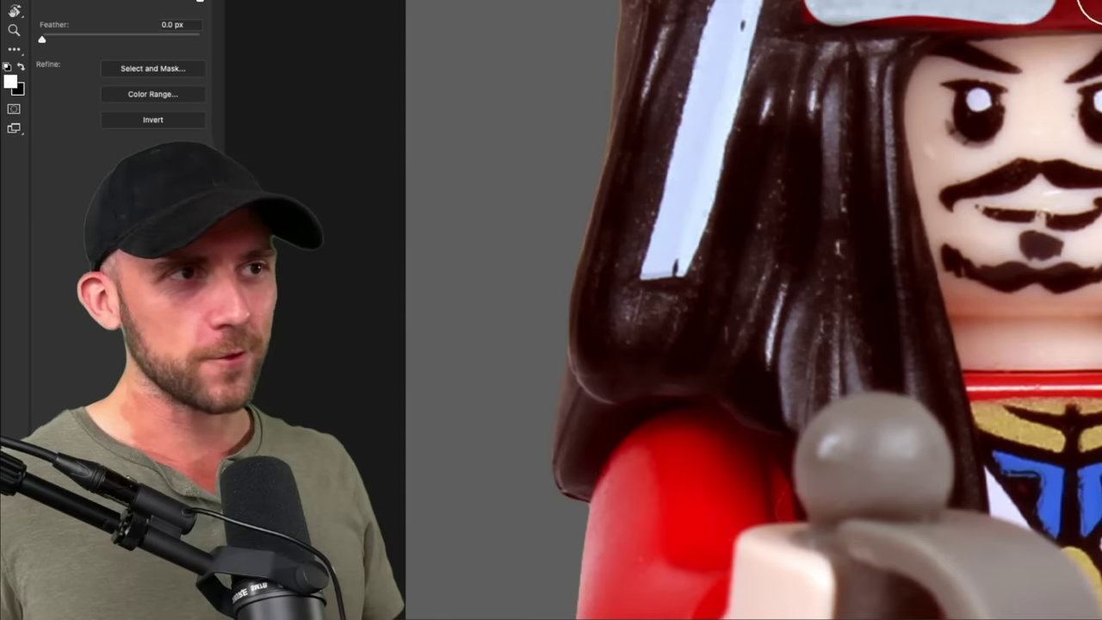
Step: Paint the headband white and the trousers blue, then place the beach backdrop behind him
drag(588, 242, 698, 242)
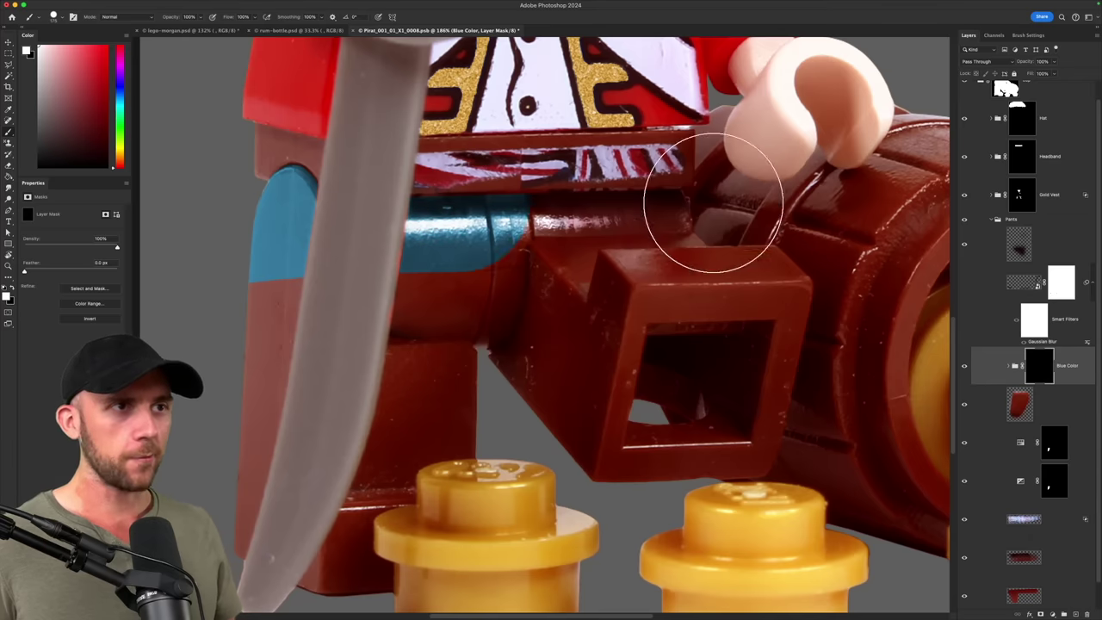
mouse_move(714, 209)
mouse_down()
mouse_move(847, 260)
mouse_move(802, 345)
mouse_move(316, 285)
mouse_move(170, 308)
mouse_move(216, 431)
mouse_move(770, 365)
mouse_up()
key(x)
mouse_move(614, 291)
mouse_down()
mouse_move(688, 239)
mouse_move(821, 353)
mouse_up()
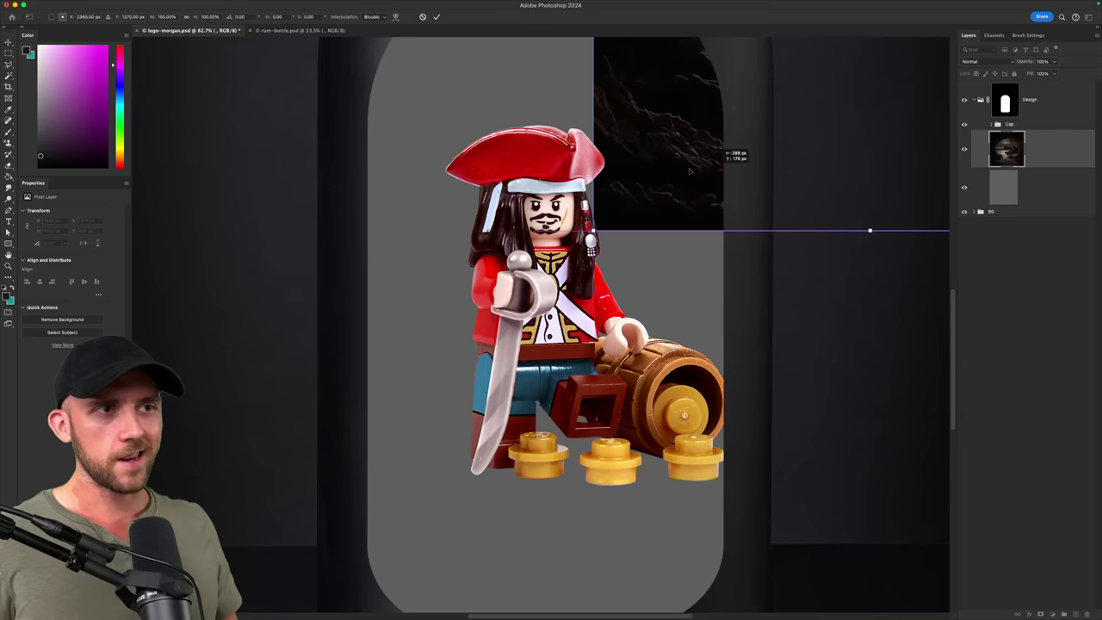
drag(731, 154, 660, 333)
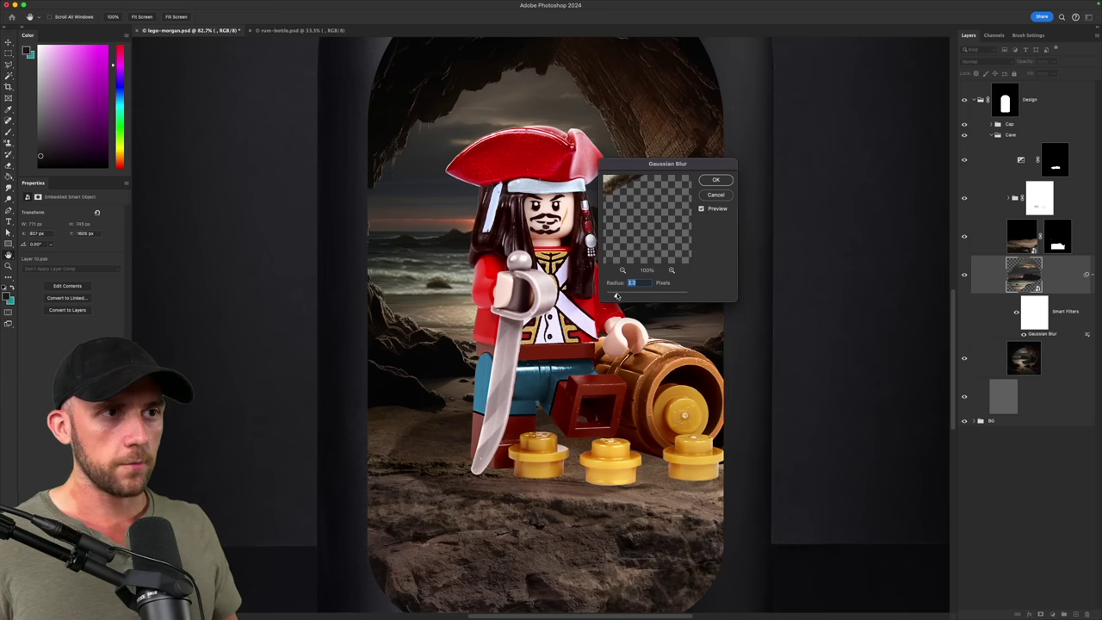
Step: Blur the cave backdrop to 3.8 px and brighten the cave wall with warm orange light
drag(617, 296, 625, 295)
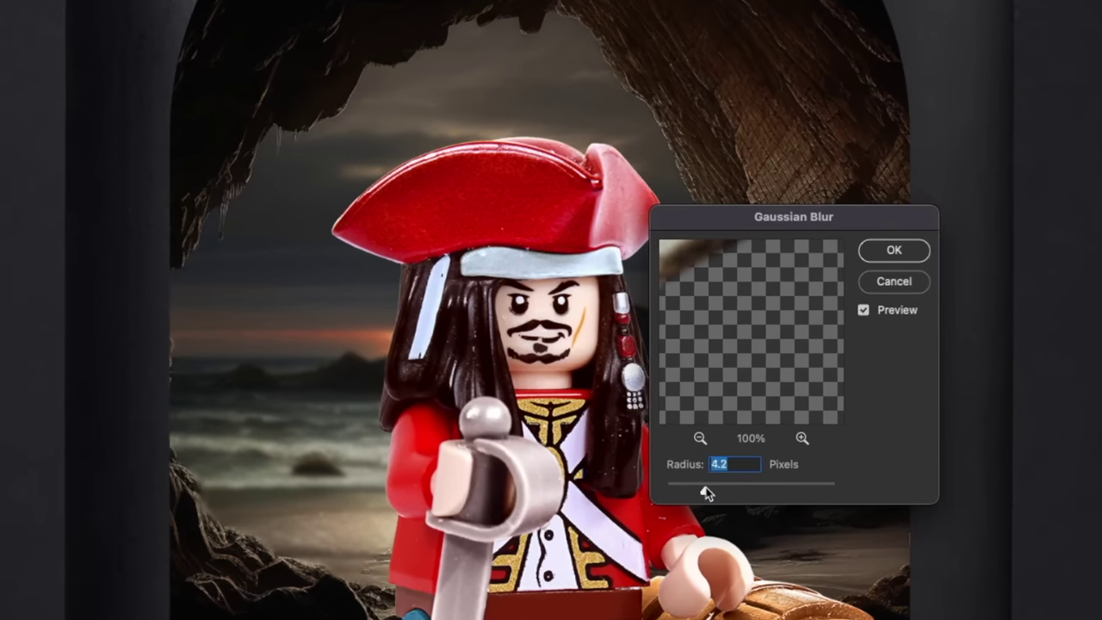
drag(706, 492, 711, 489)
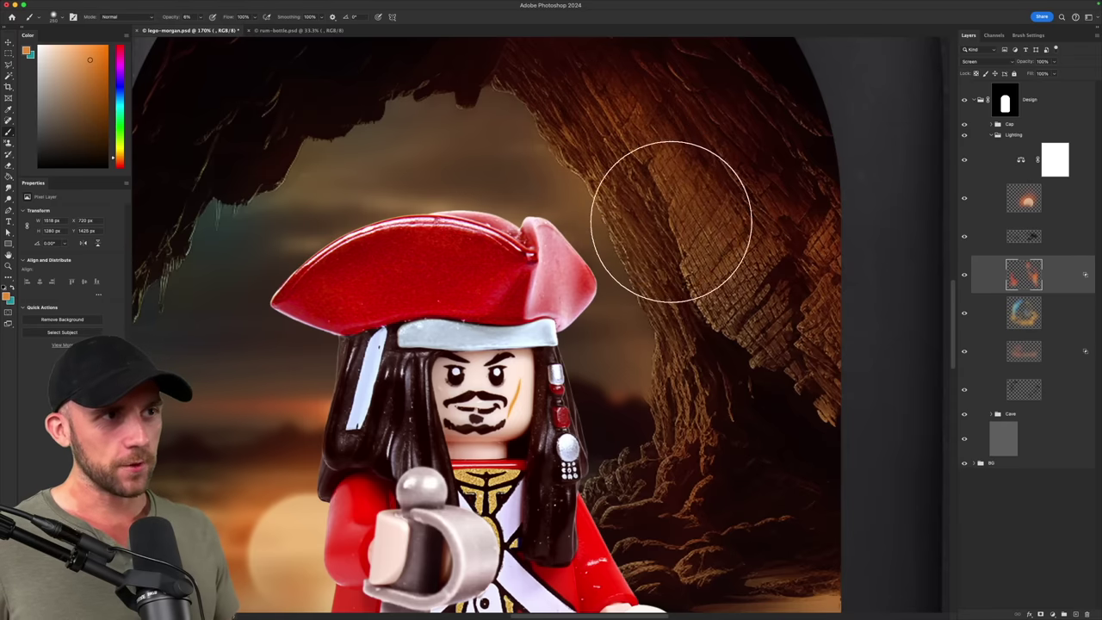
drag(721, 281, 742, 304)
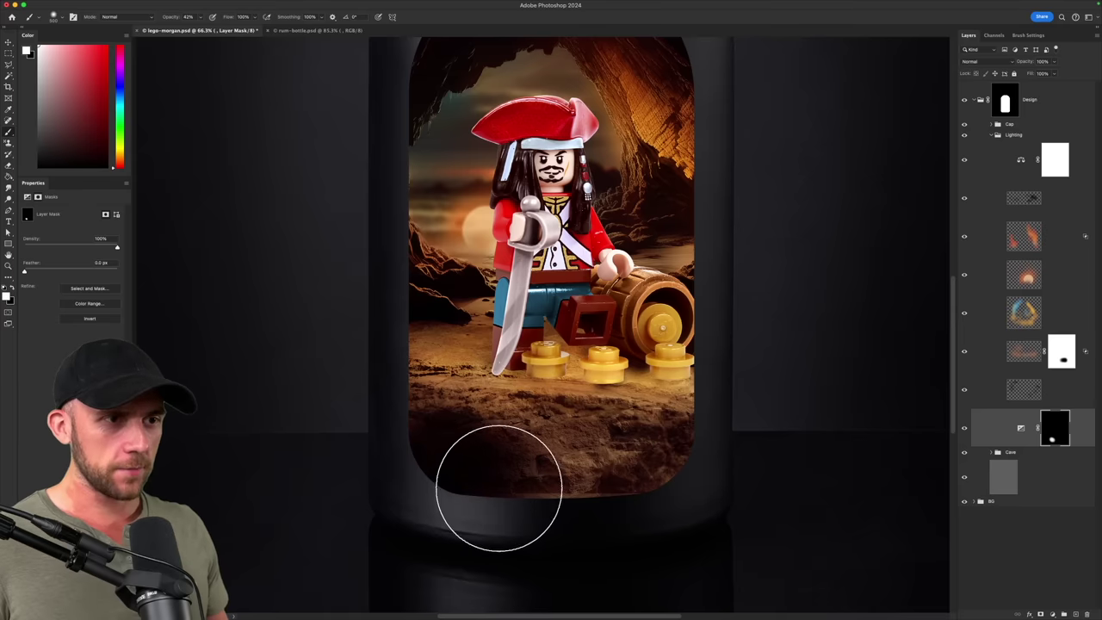
Step: Position the smoke layer behind the pirate
scroll(600, 506, up, 4)
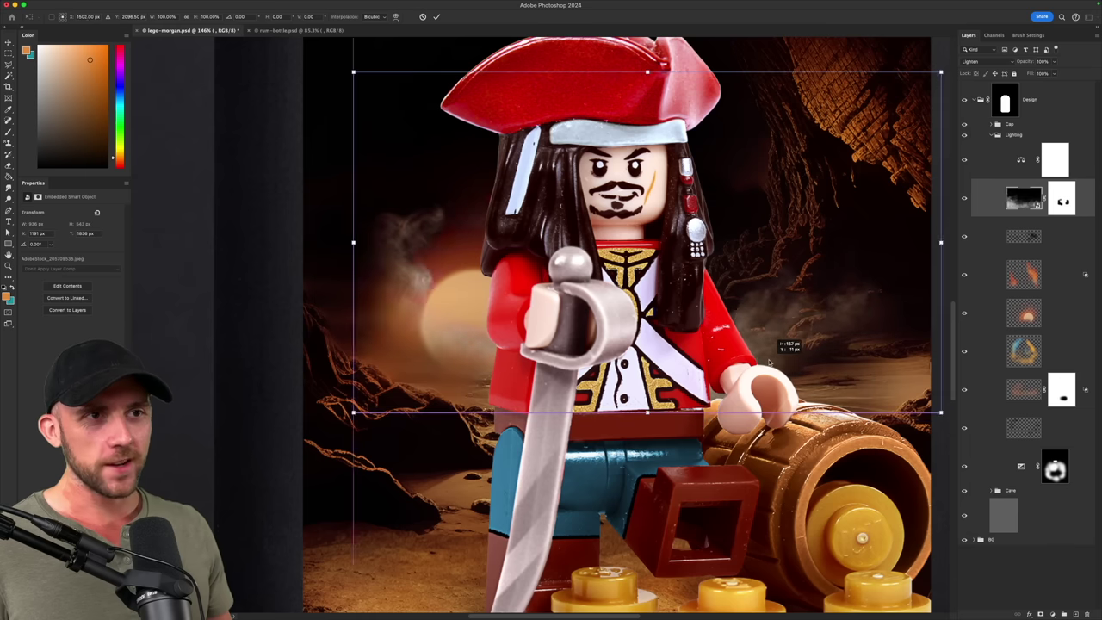
drag(772, 362, 845, 324)
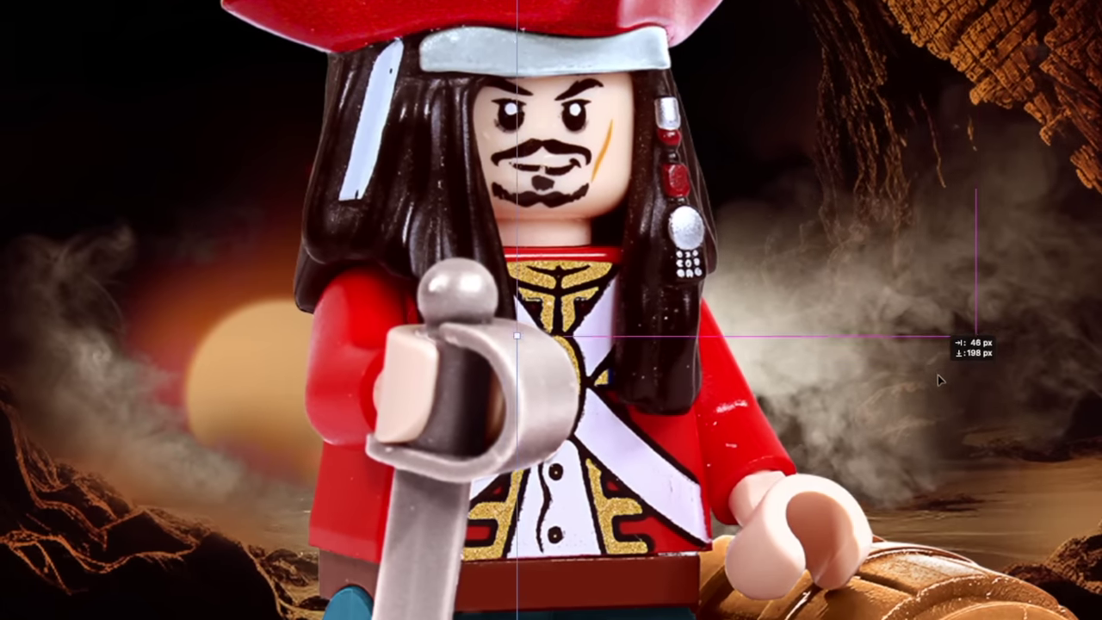
drag(939, 379, 951, 360)
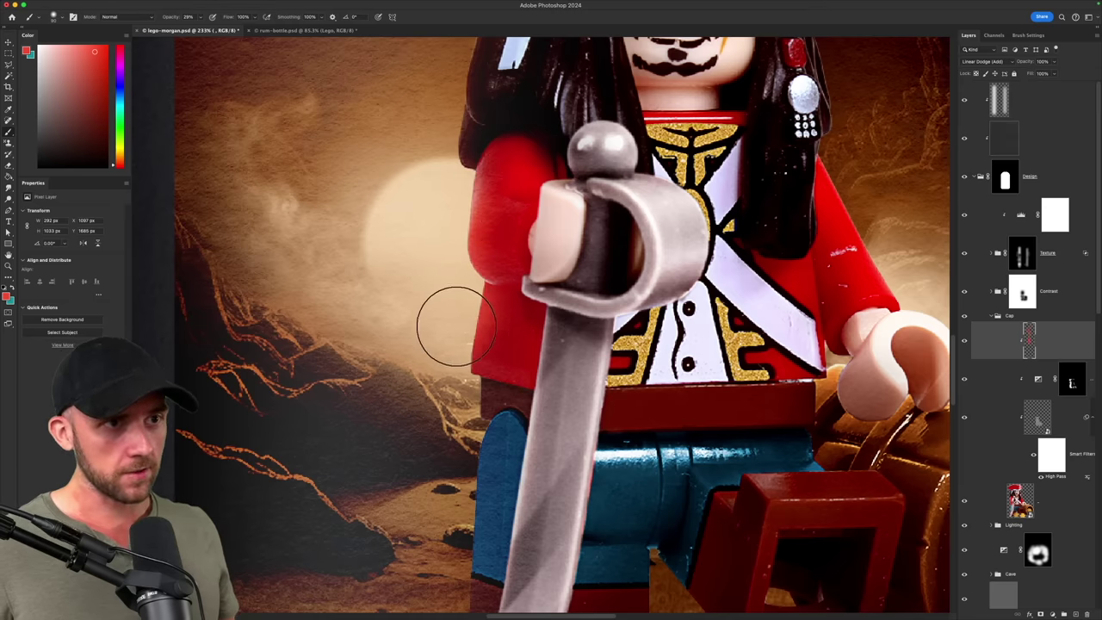
Step: Switch the paint colour to blue and warp the glow to fit a gold coin
scroll(447, 359, down, 3)
alt+click(462, 284)
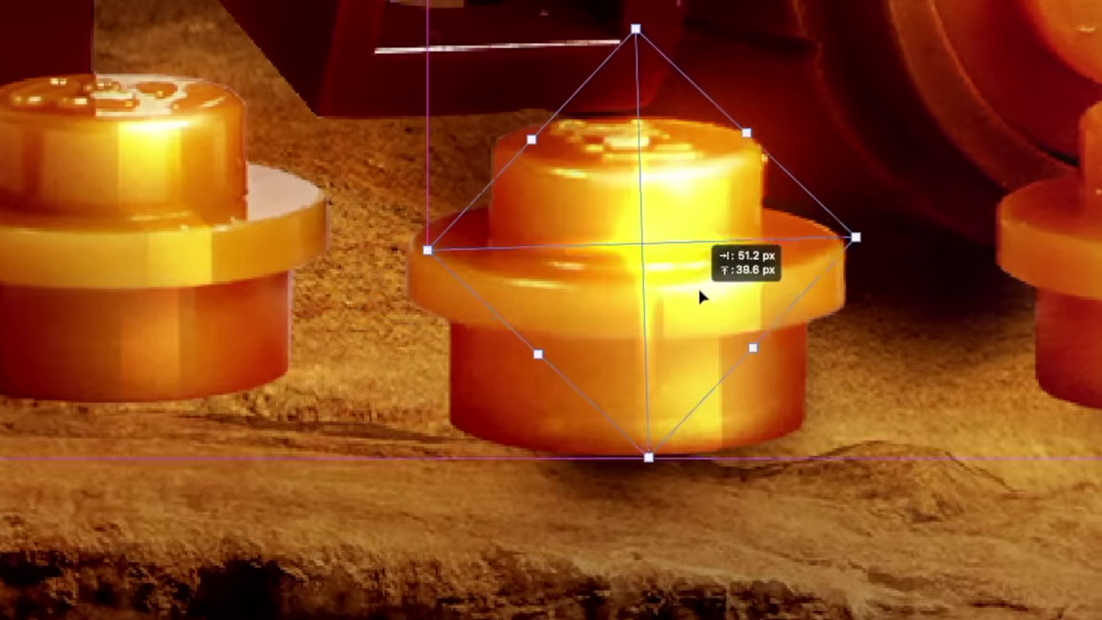
drag(698, 292, 647, 327)
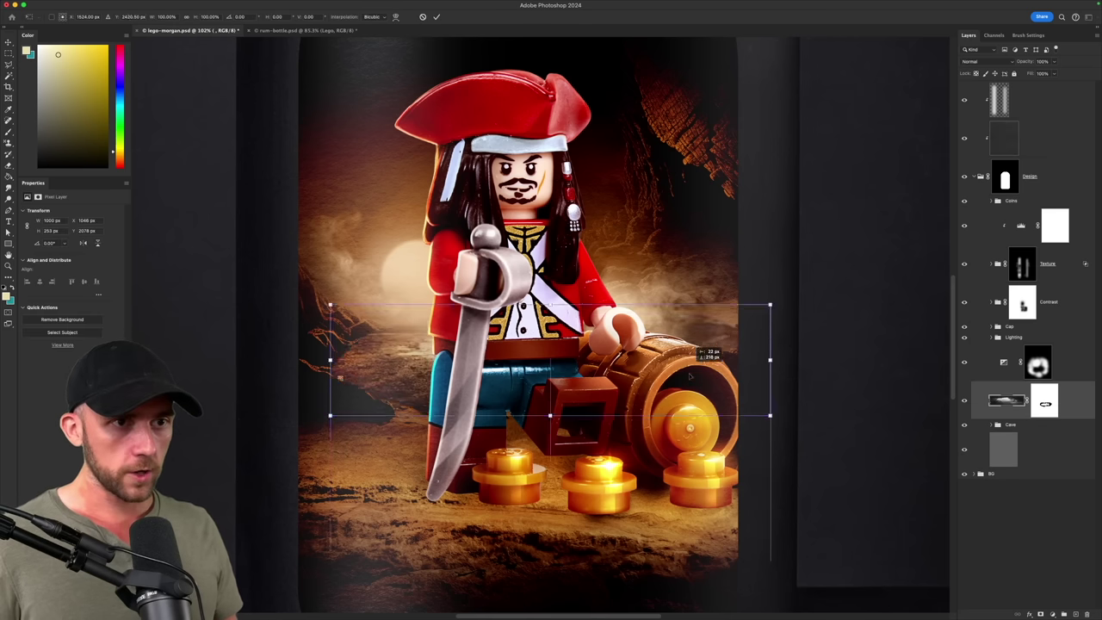
Step: Set the shadow beneath the figure and reposition the SPICED RUM title and 375ML • 40% ALC/VOL line
drag(696, 369, 688, 472)
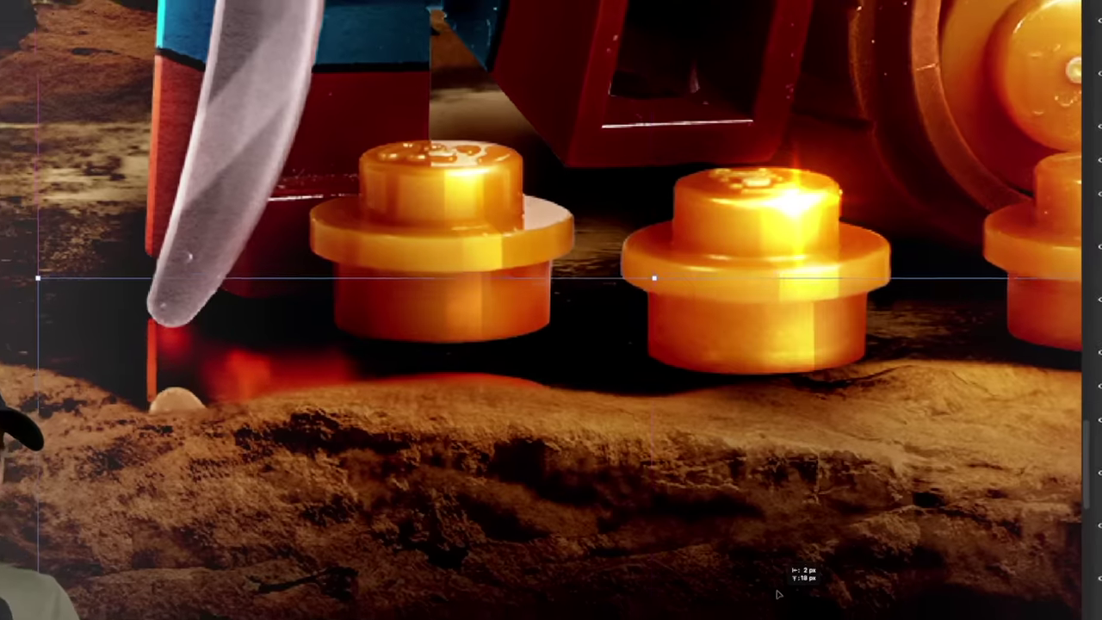
drag(777, 594, 777, 530)
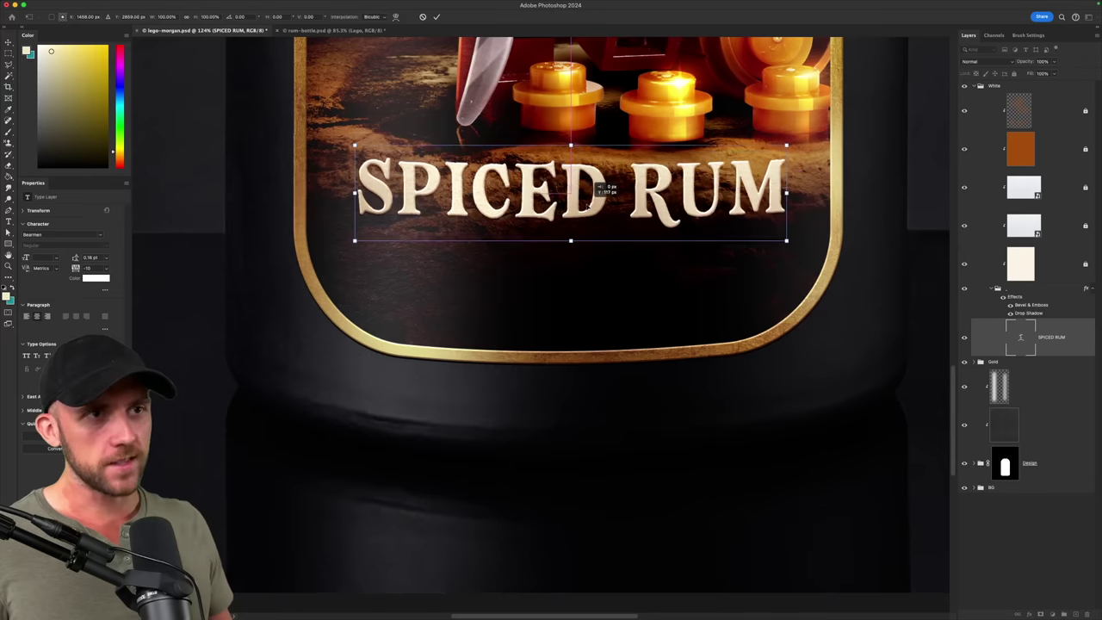
drag(589, 199, 589, 246)
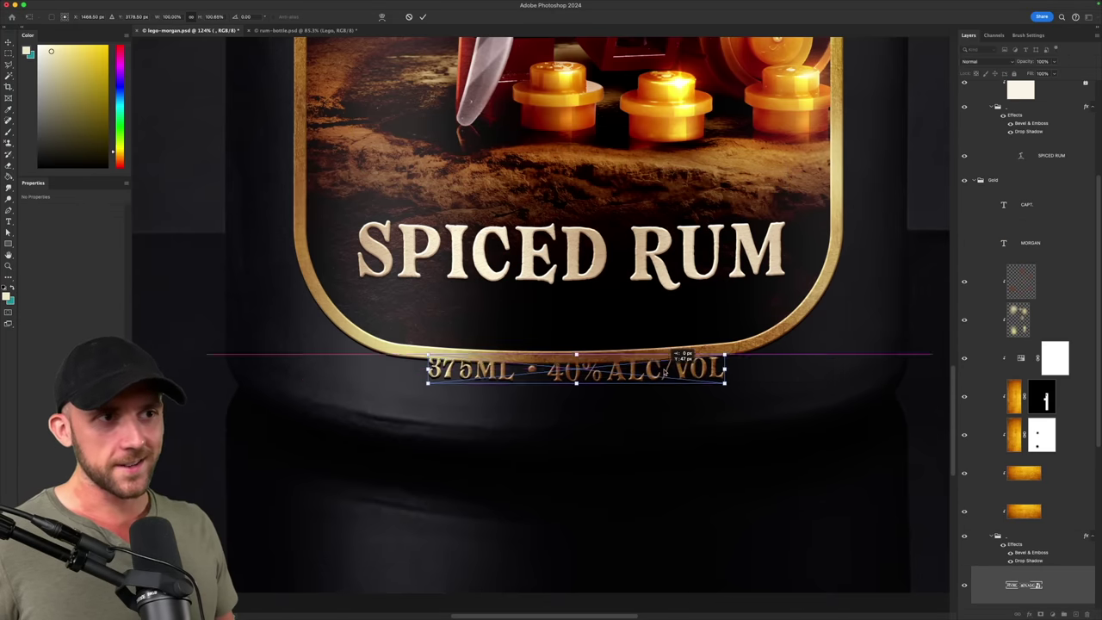
drag(659, 370, 650, 309)
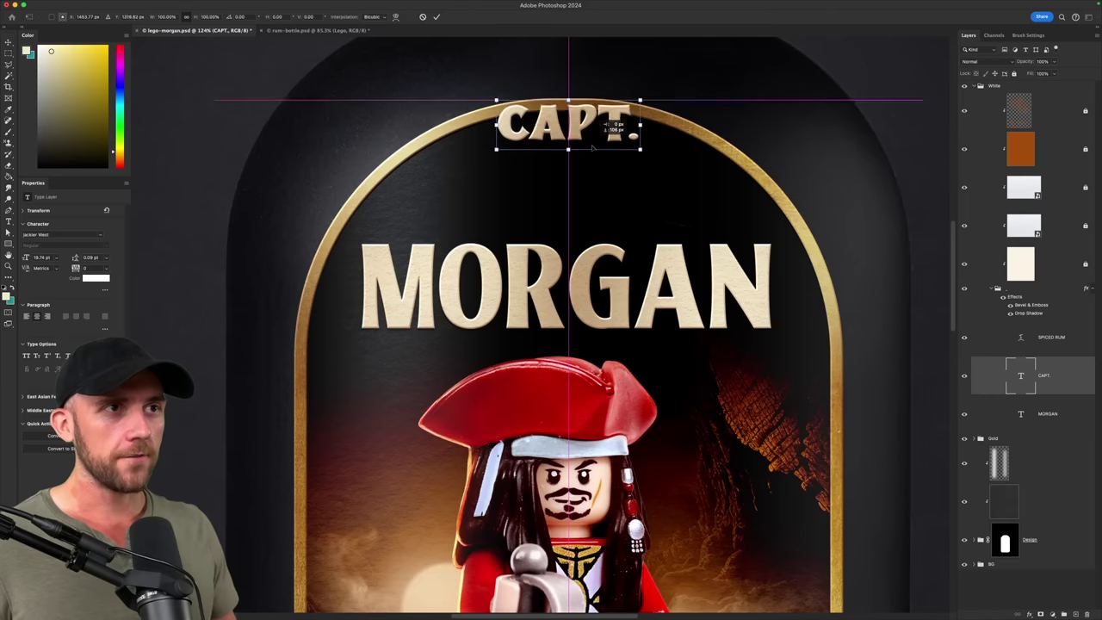
Step: Settle CAPT. just above MORGAN, shrink the arched RUM OF GUYANA text, and change the badge to AGES 21+
drag(594, 129, 589, 180)
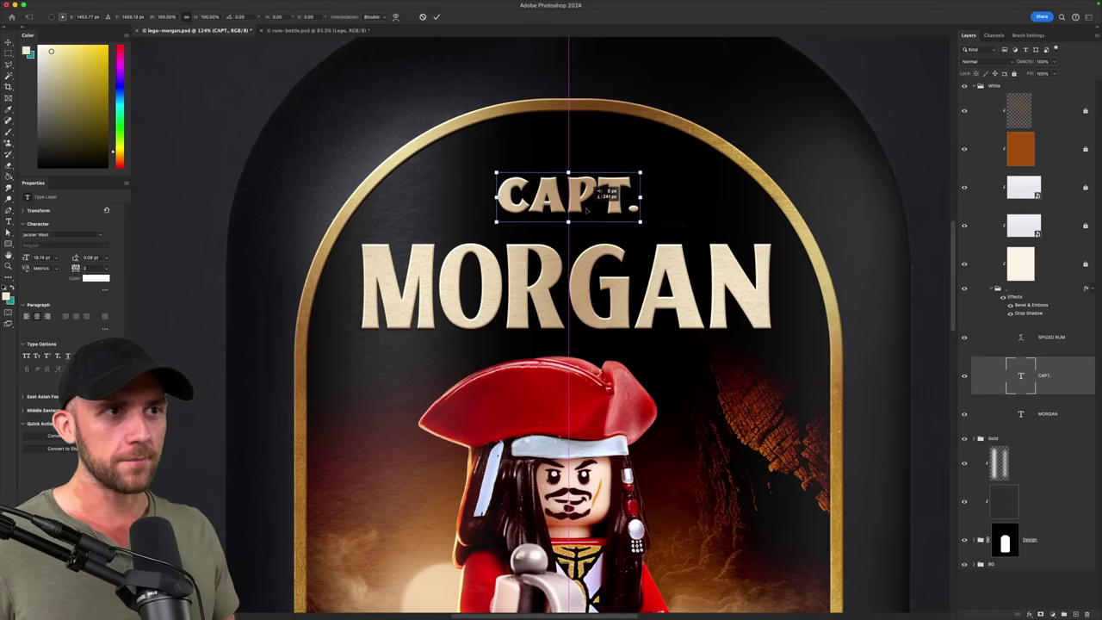
drag(587, 207, 587, 221)
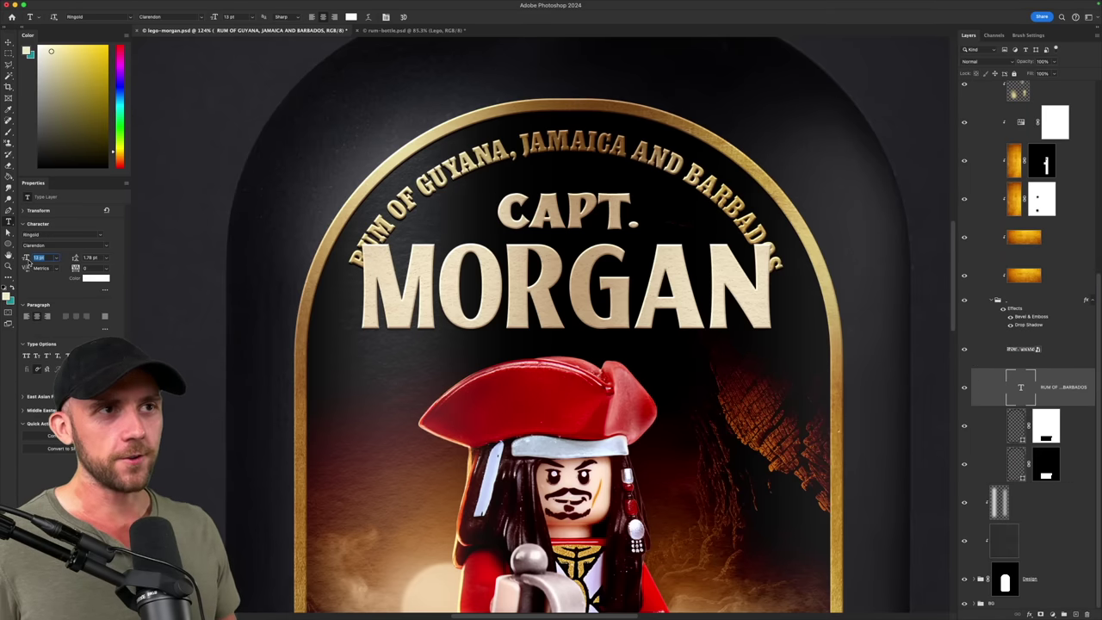
drag(34, 263, 26, 263)
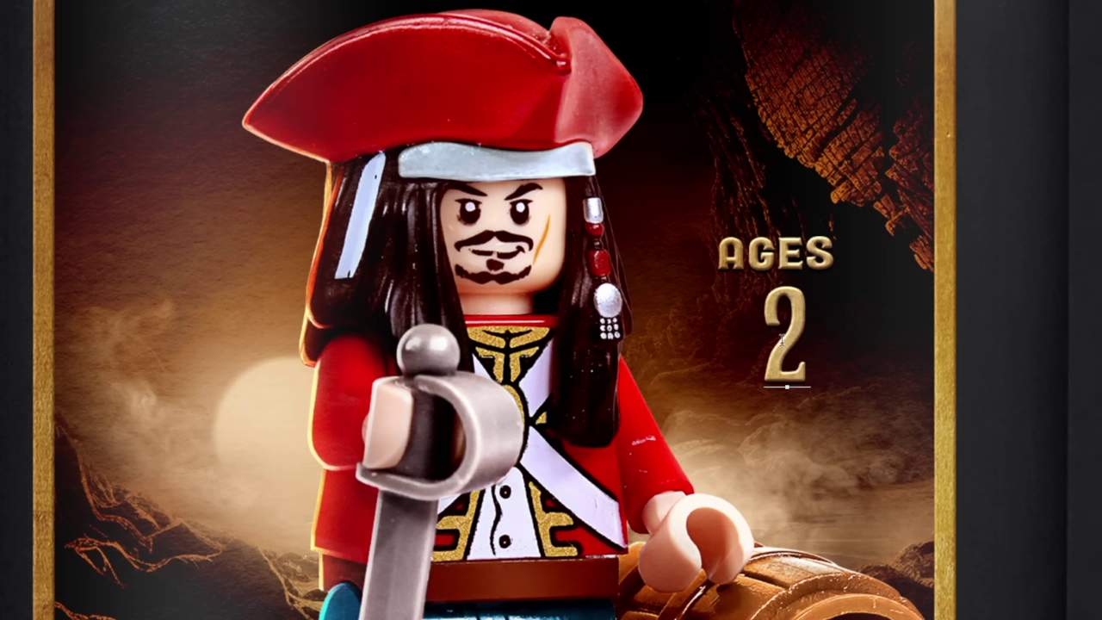
text(1+)
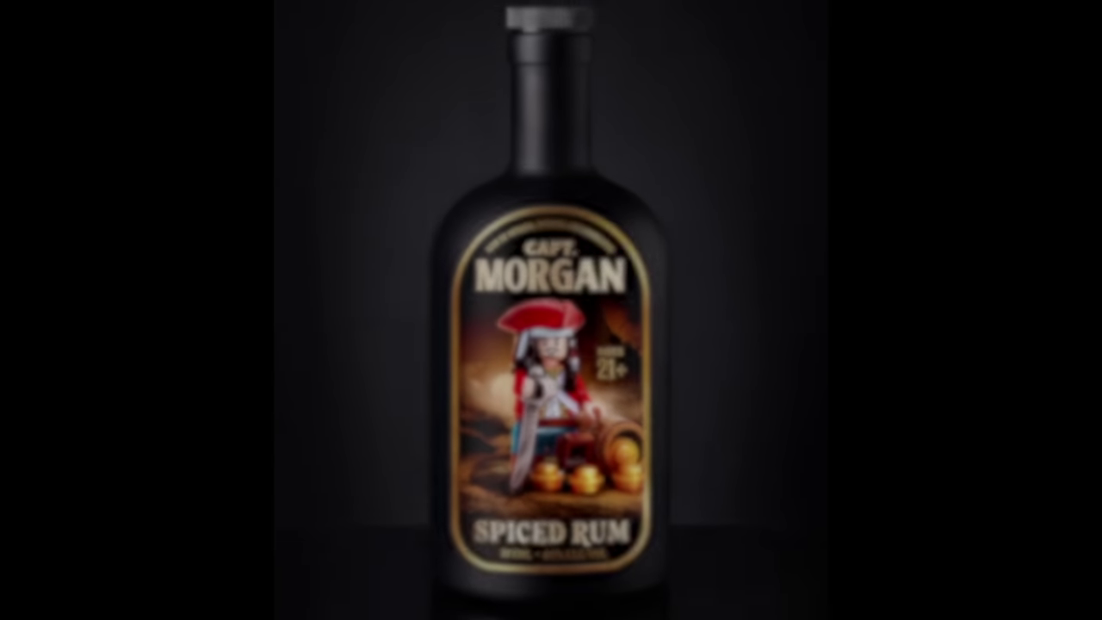